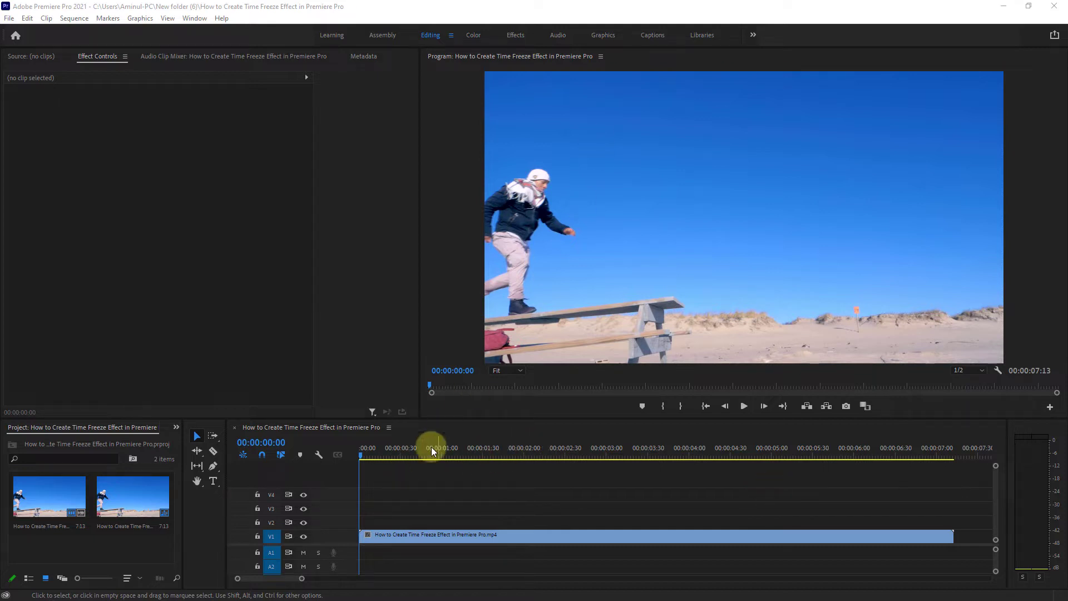
Place the playhead at 00:00:01:16, where the man leaps off the bench, and duplicate the V1 clip onto track V2.
left_click(381, 533)
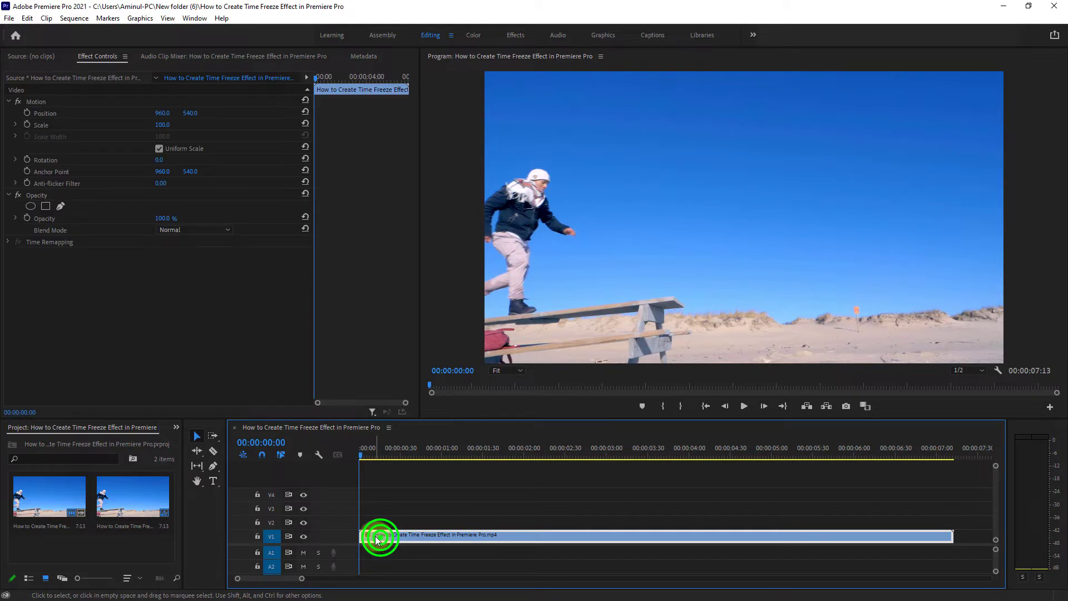
left_click(360, 453)
left_click_drag(360, 453, 465, 455)
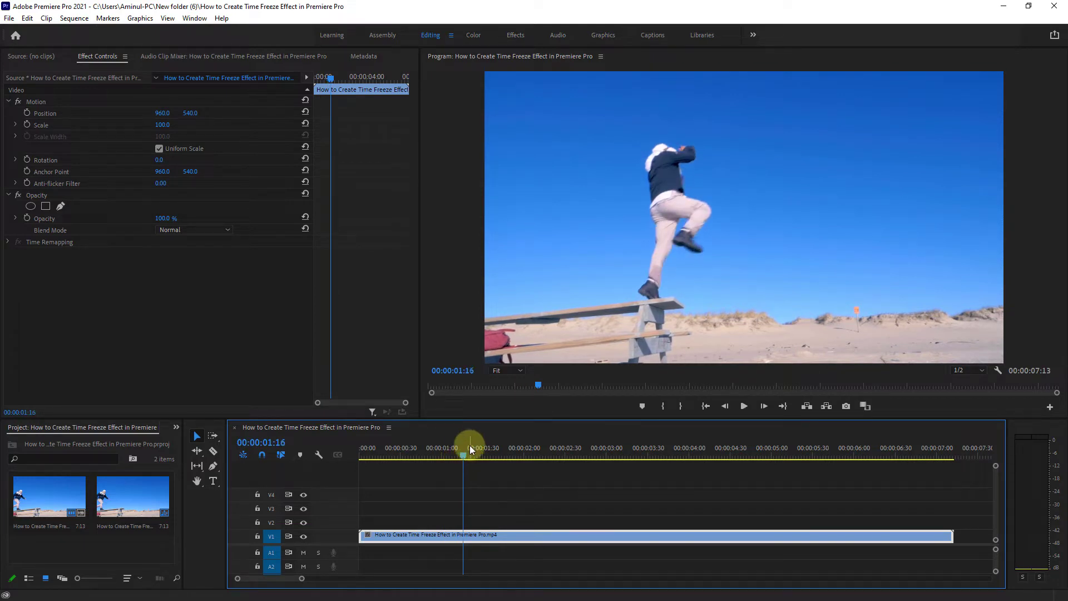
left_click(458, 534)
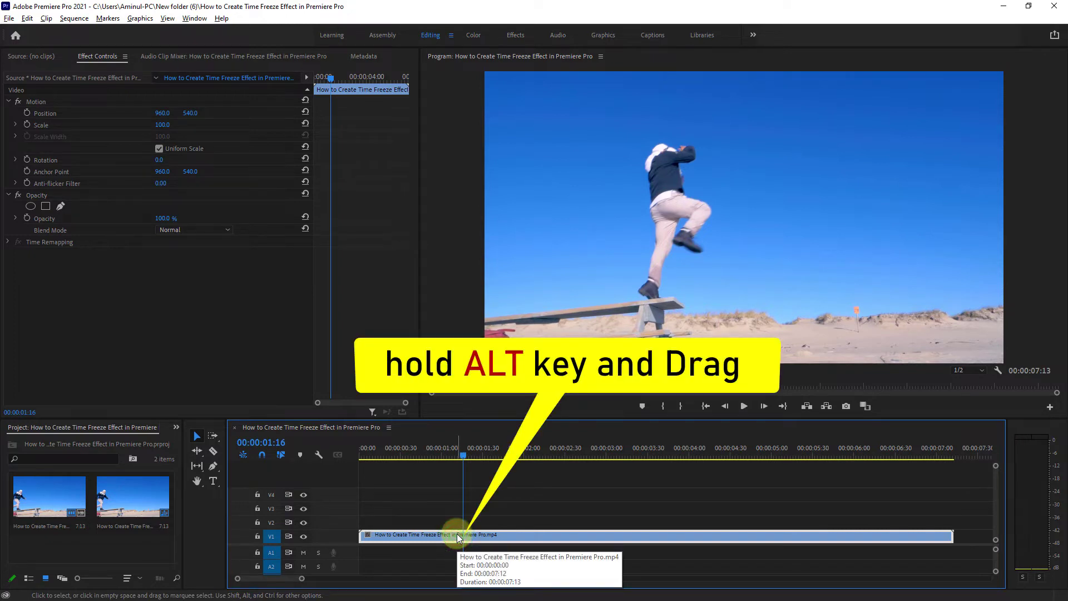
left_click_drag(457, 536, 460, 523)
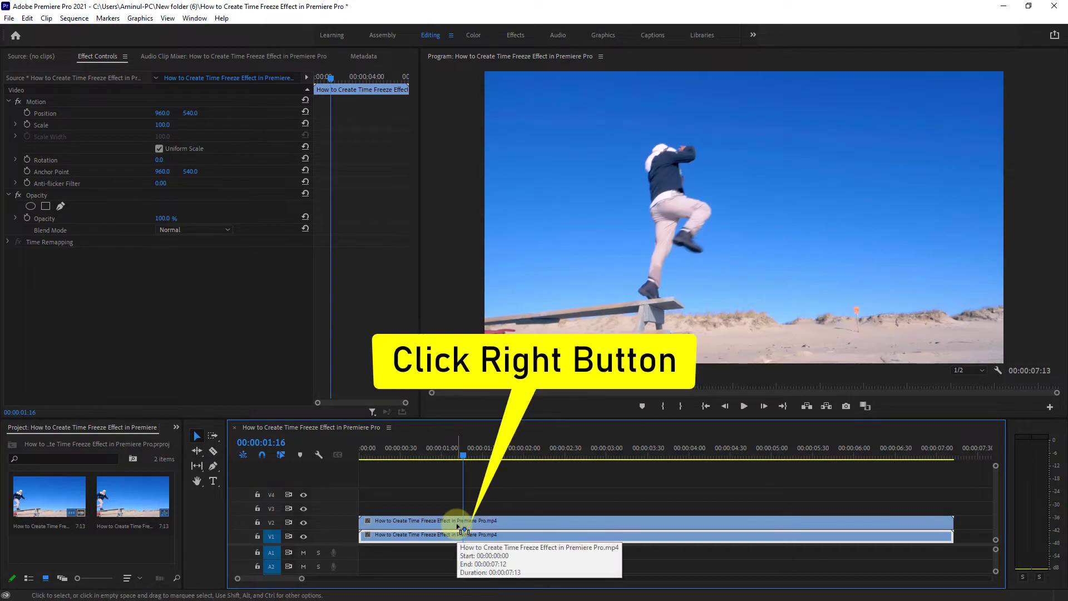
Add a frame hold to the V2 copy at the playhead and delete the segment before it.
left_click(468, 520)
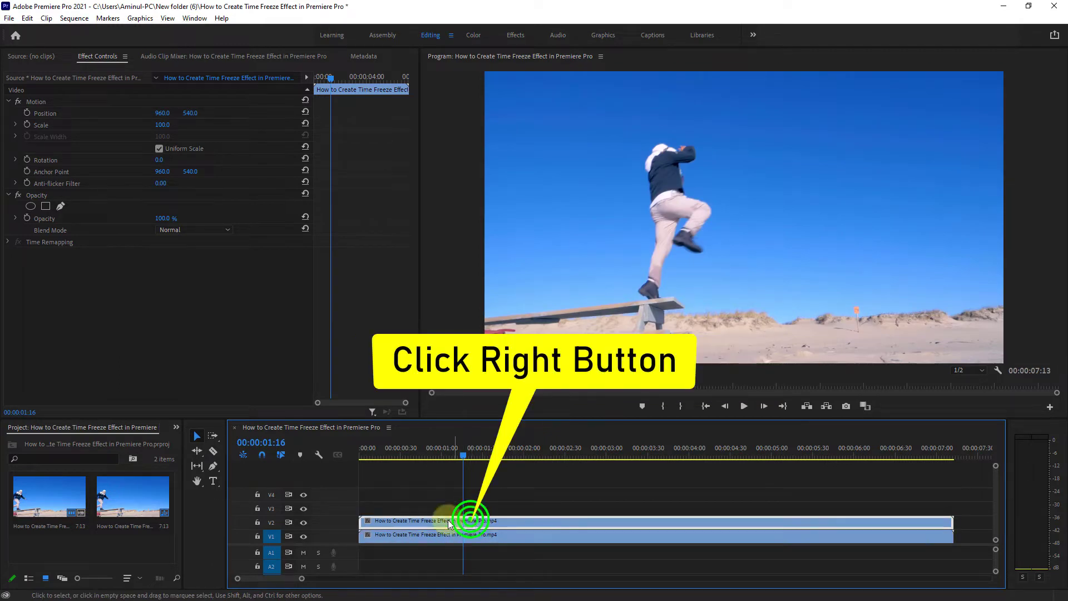
right_click(468, 524)
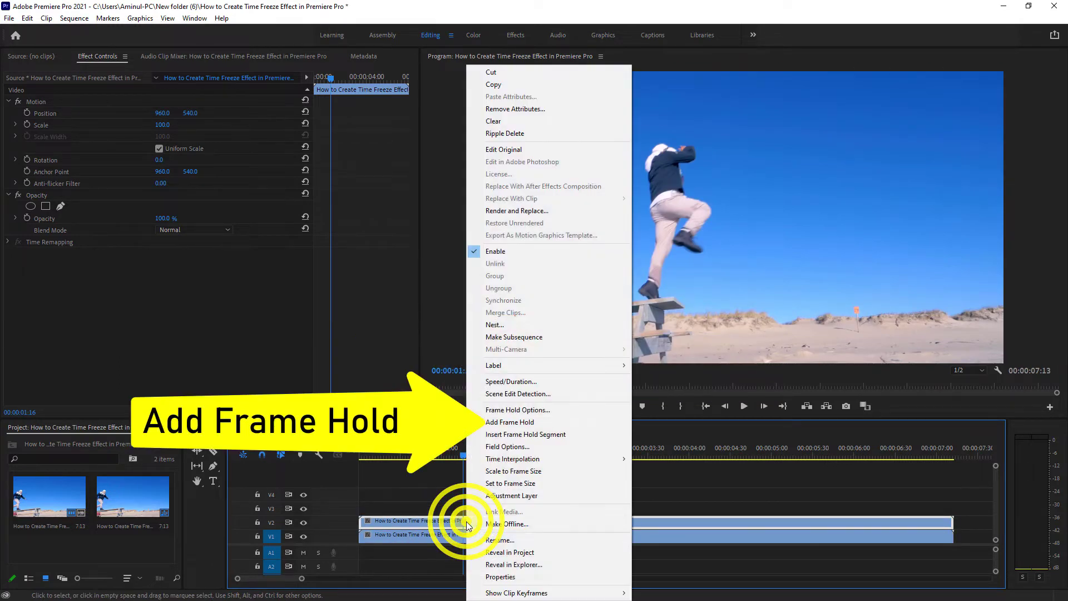
left_click(506, 423)
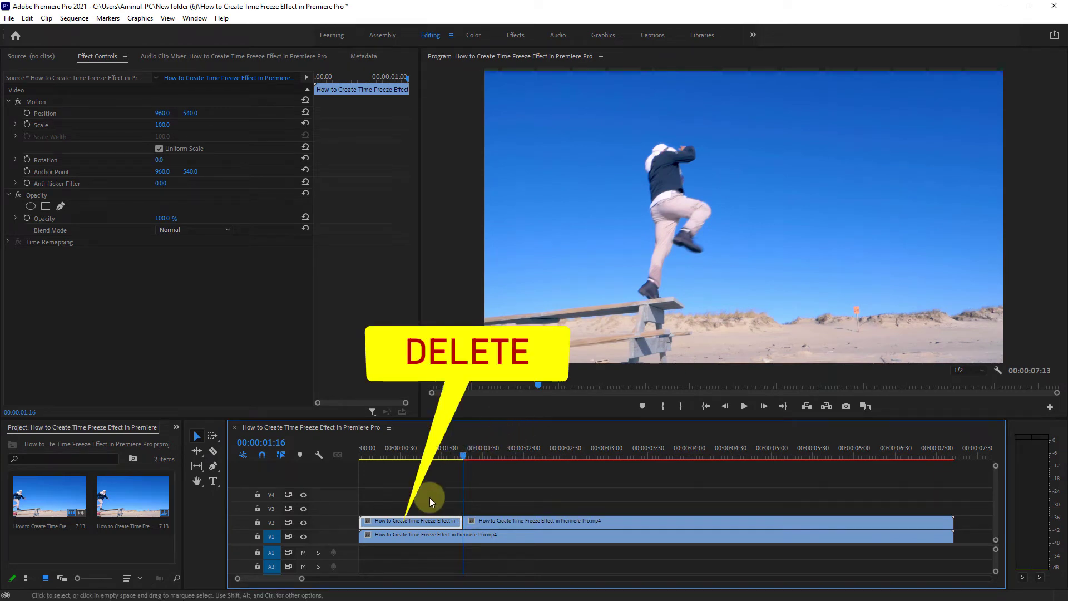
left_click(431, 523)
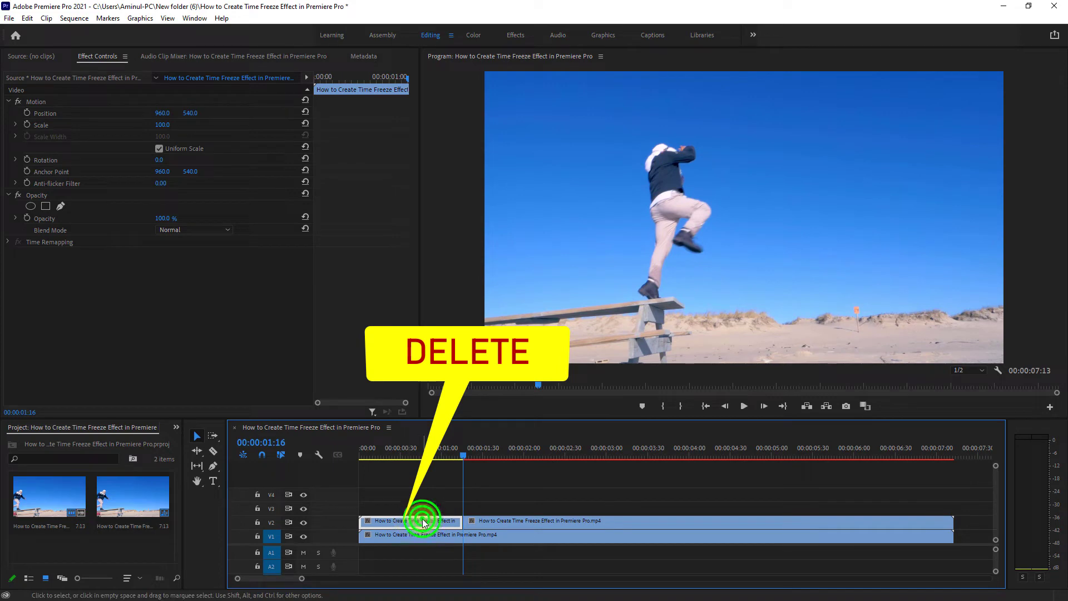
key("Delete")
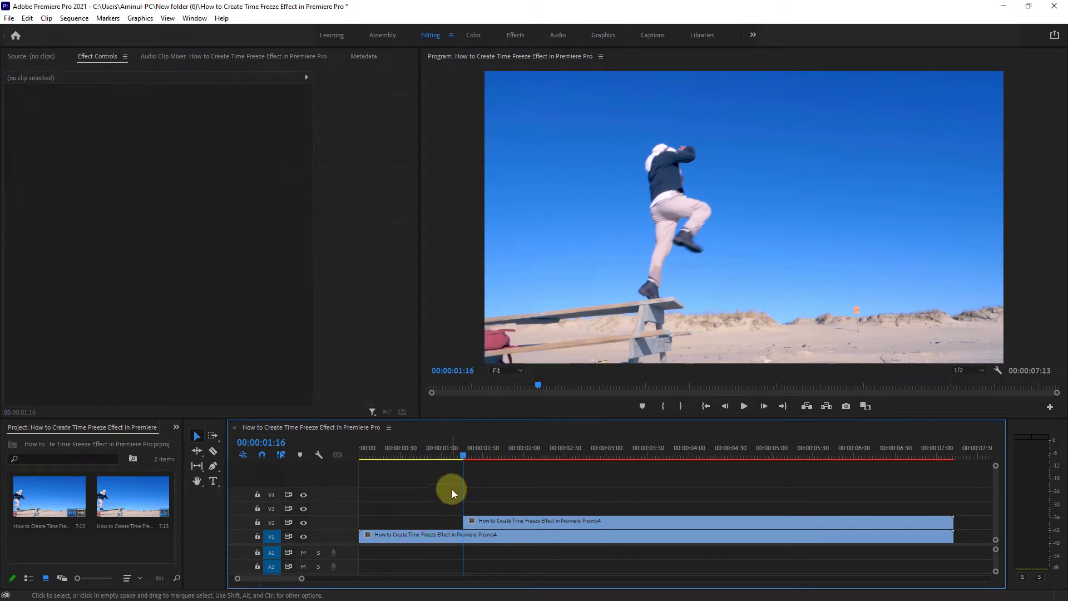
Draw a closed freeform opacity mask tightly around the man on the frozen V2 clip, with the preview zoomed to 75%.
left_click(493, 521)
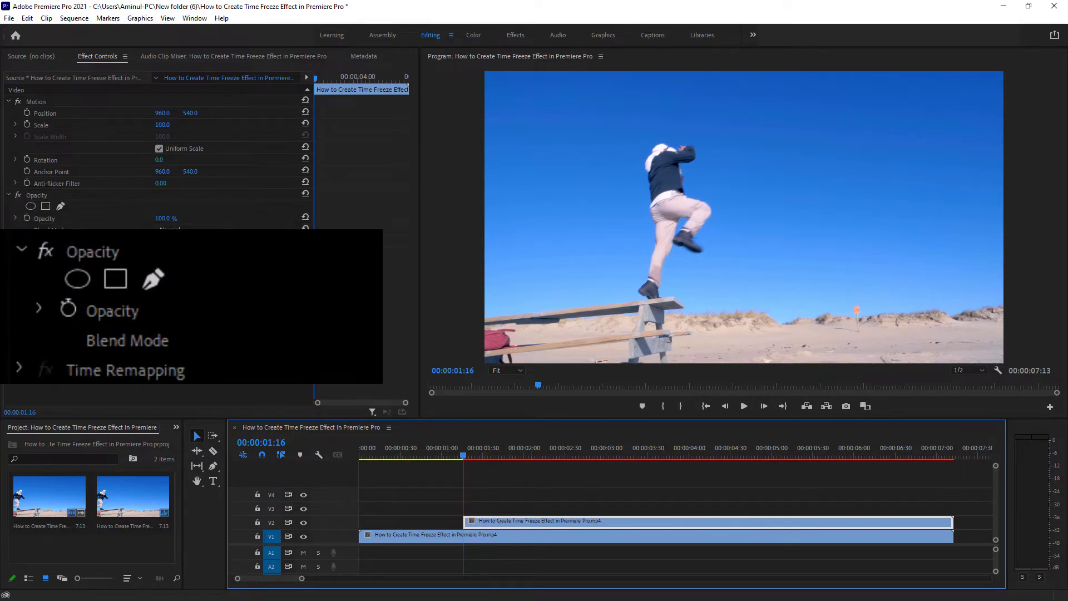
left_click(37, 195)
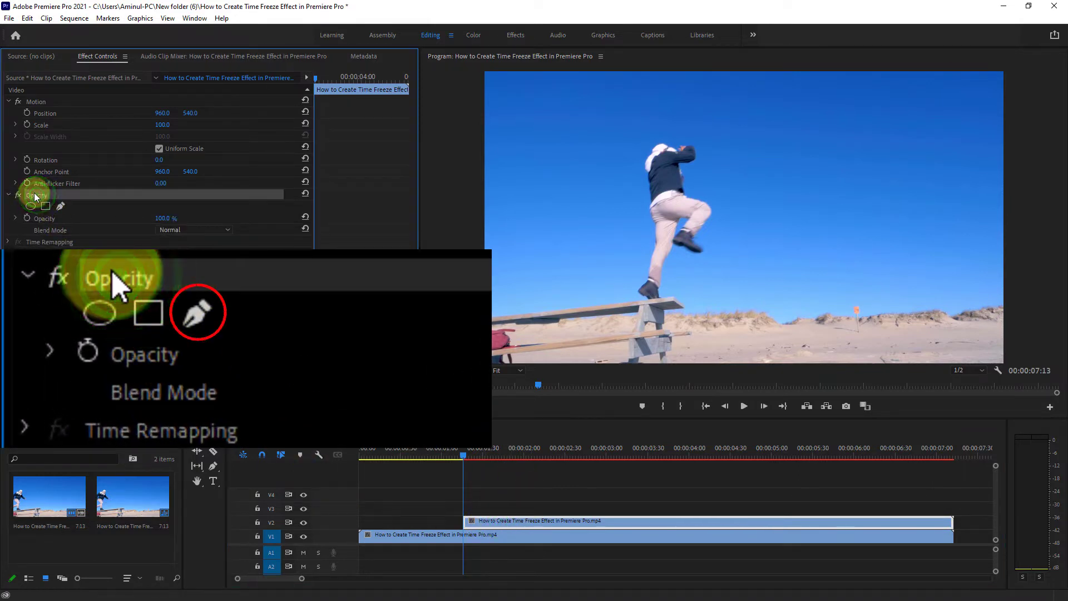
left_click(62, 207)
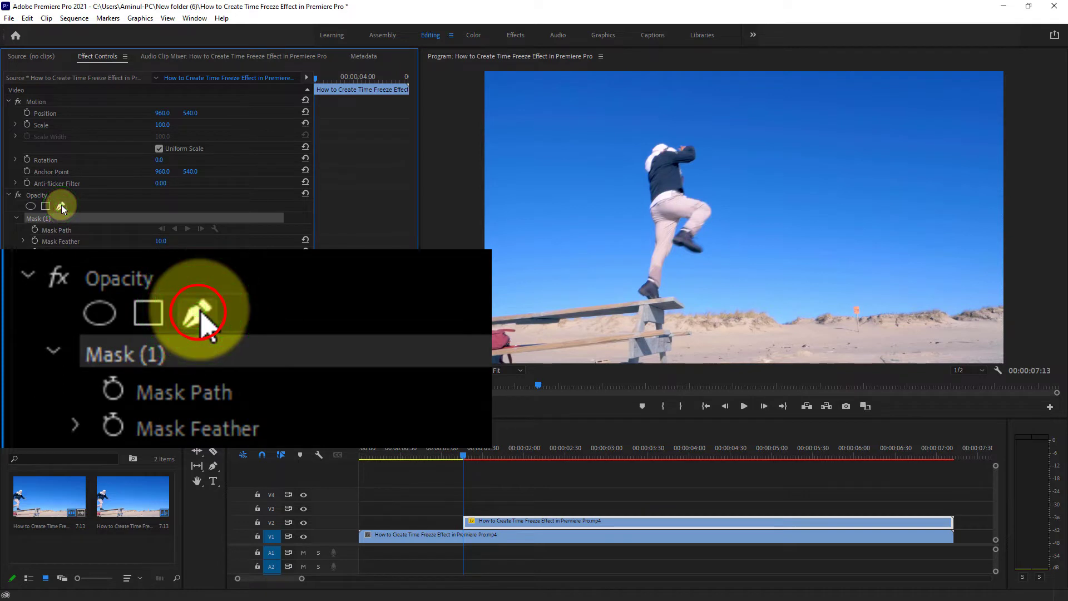
left_click(506, 369)
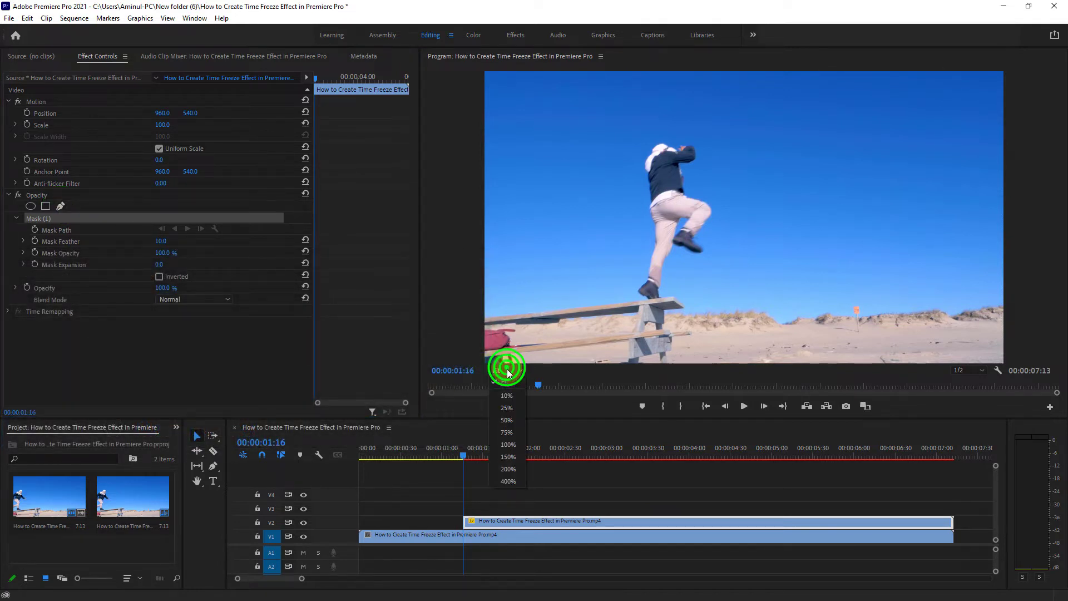
left_click(506, 433)
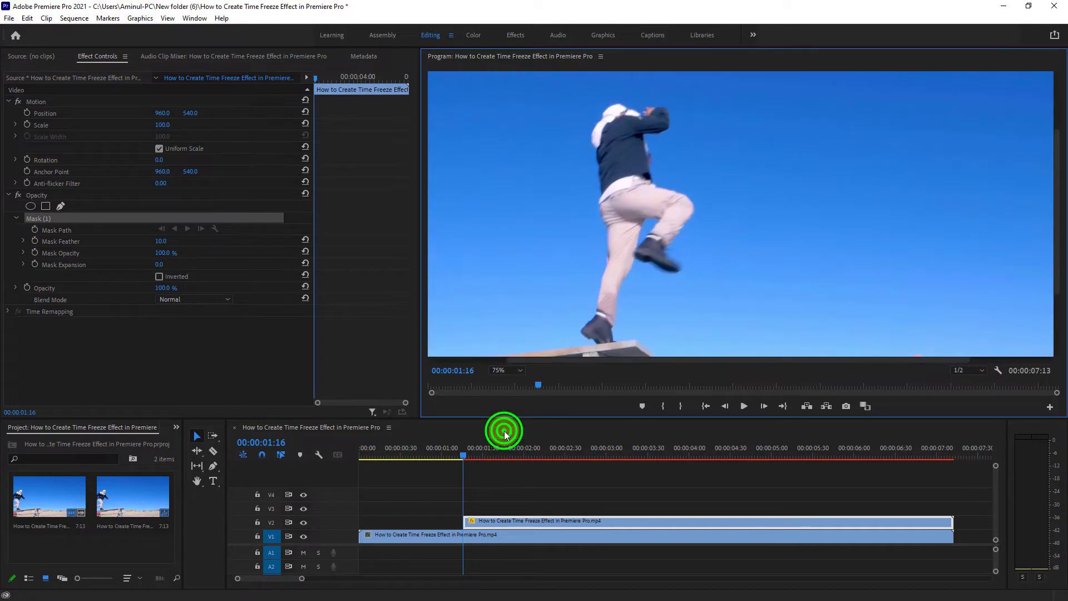
left_click(584, 340)
left_click(575, 332)
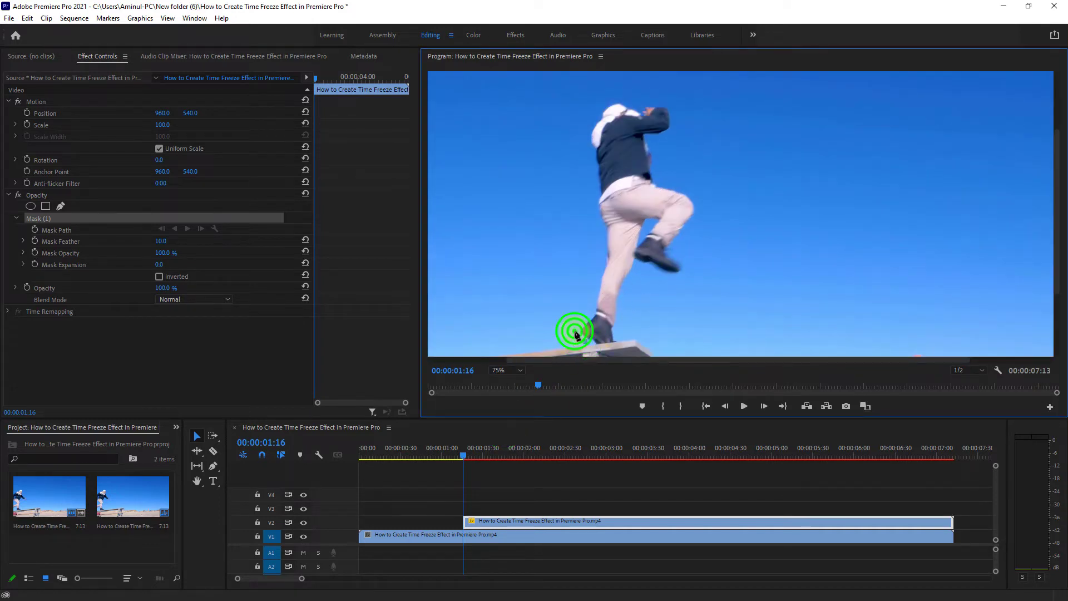
left_click(592, 310)
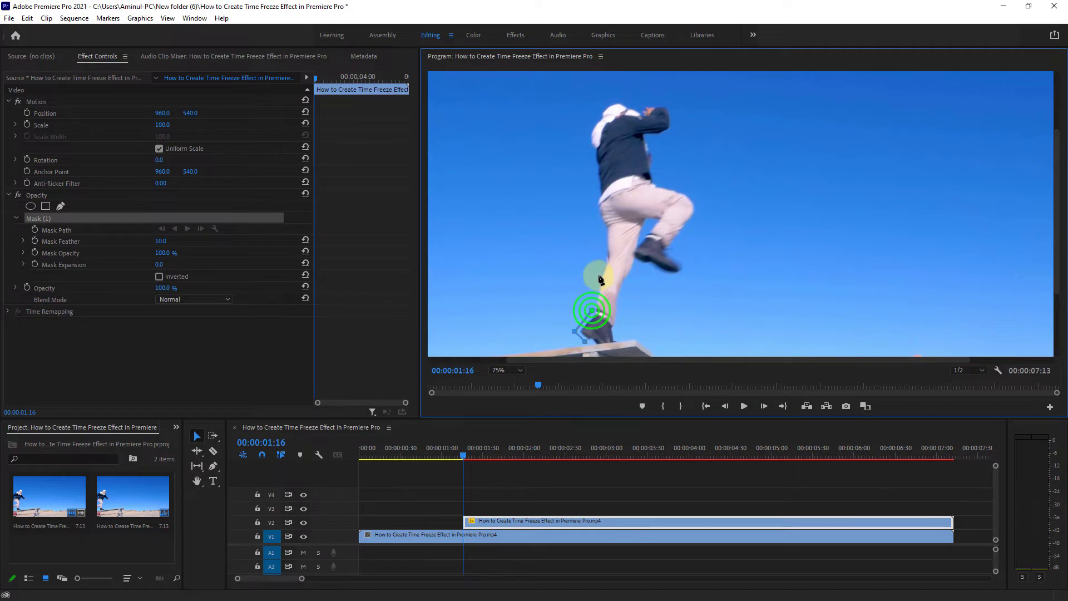
left_click(598, 274)
left_click(600, 227)
left_click(593, 201)
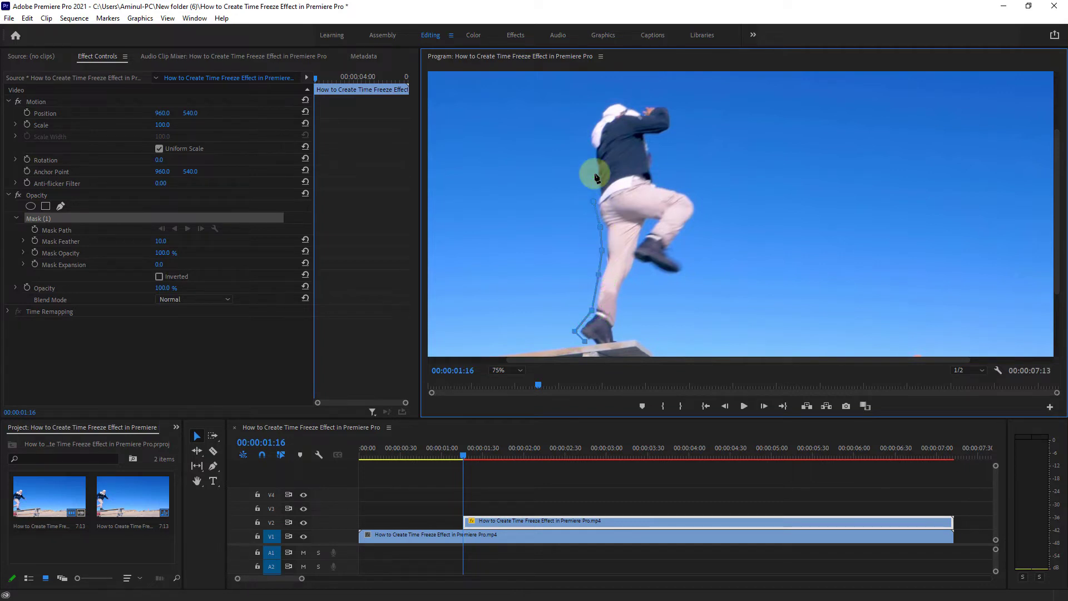
left_click(593, 151)
left_click(585, 132)
left_click(596, 113)
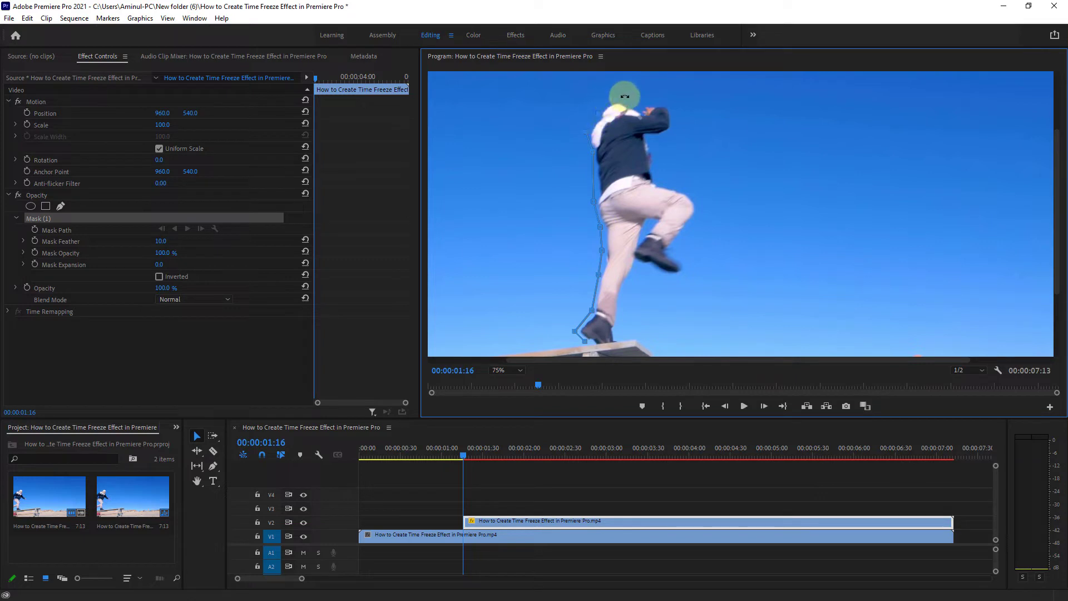
left_click(627, 96)
left_click(651, 103)
left_click(675, 117)
left_click(671, 133)
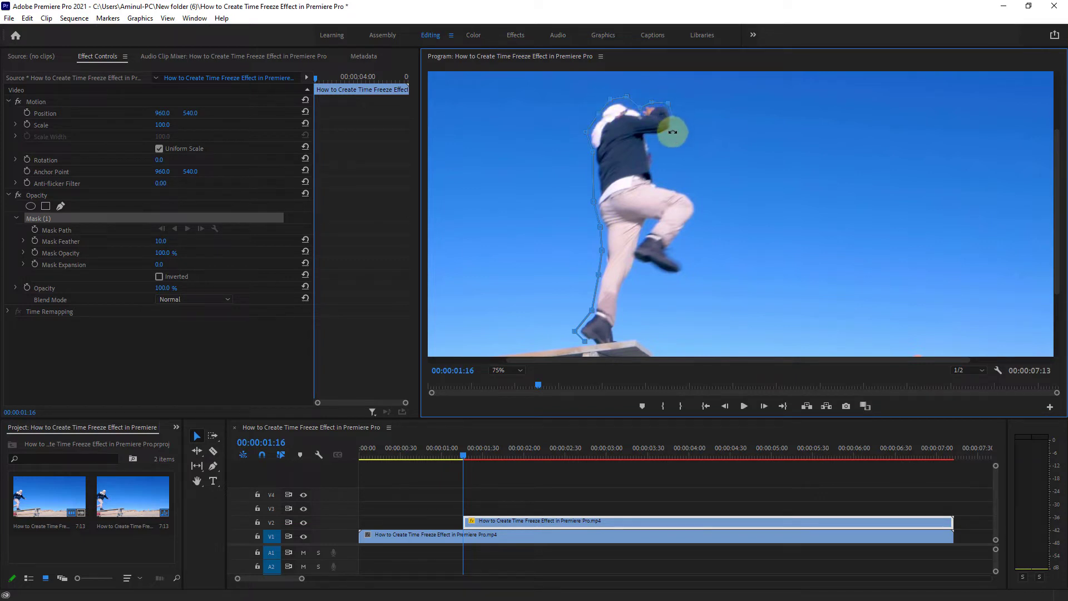
left_click(649, 143)
left_click(657, 178)
left_click(688, 194)
left_click(698, 205)
left_click(690, 227)
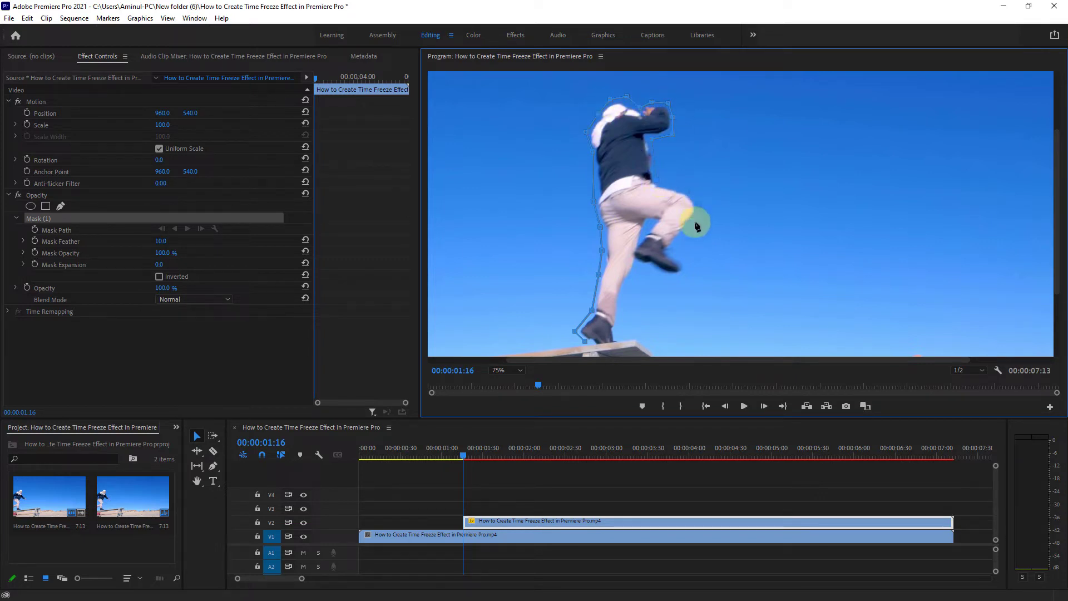
left_click(671, 246)
left_click(688, 268)
left_click(668, 280)
left_click(639, 264)
left_click(624, 295)
left_click(619, 313)
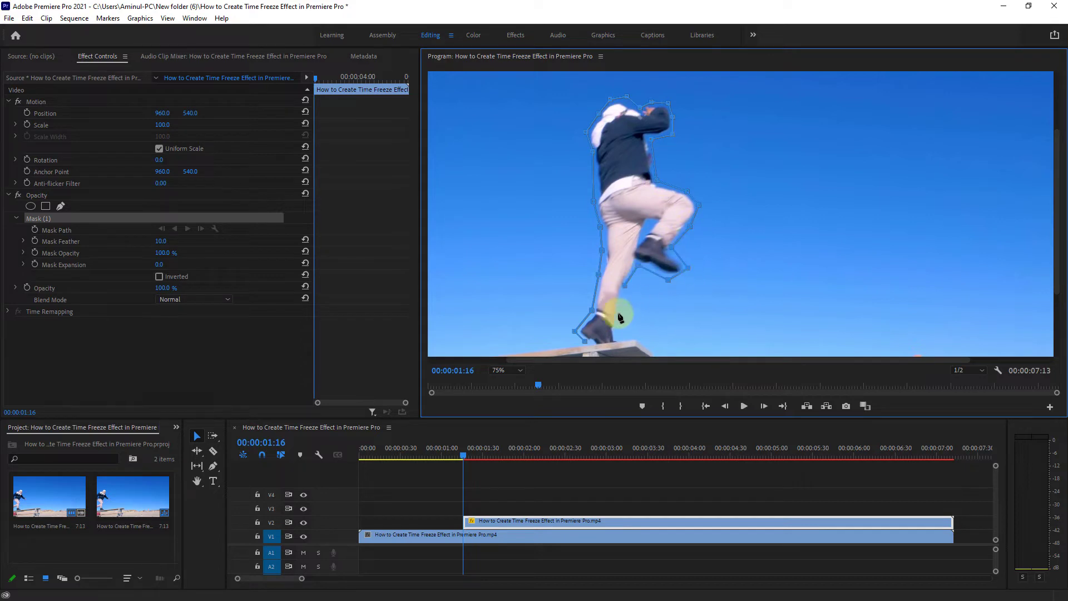
left_click(613, 329)
left_click(619, 346)
left_click(595, 352)
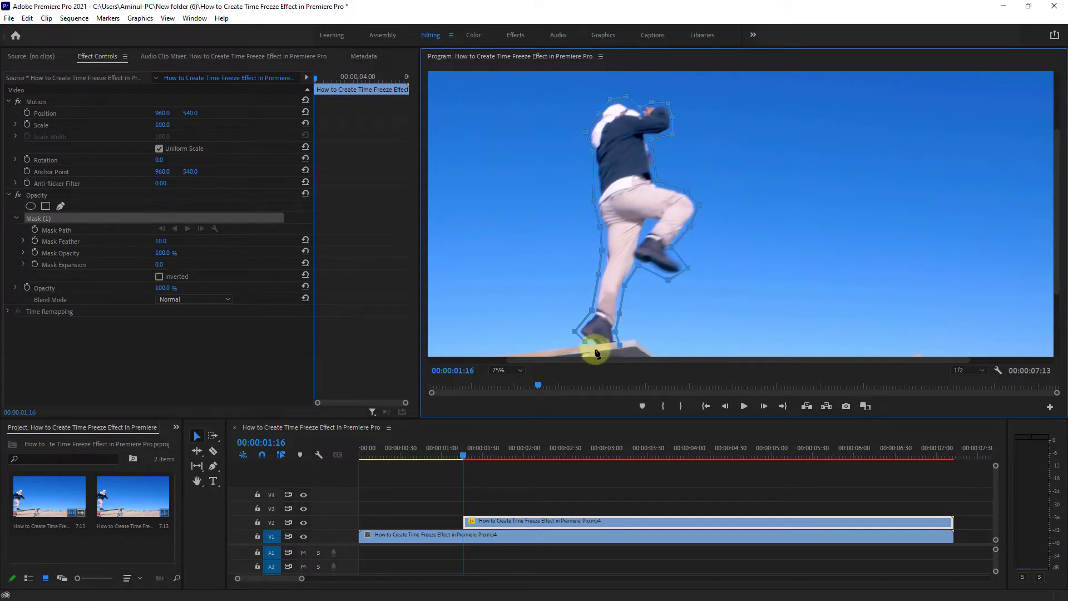
left_click(585, 342)
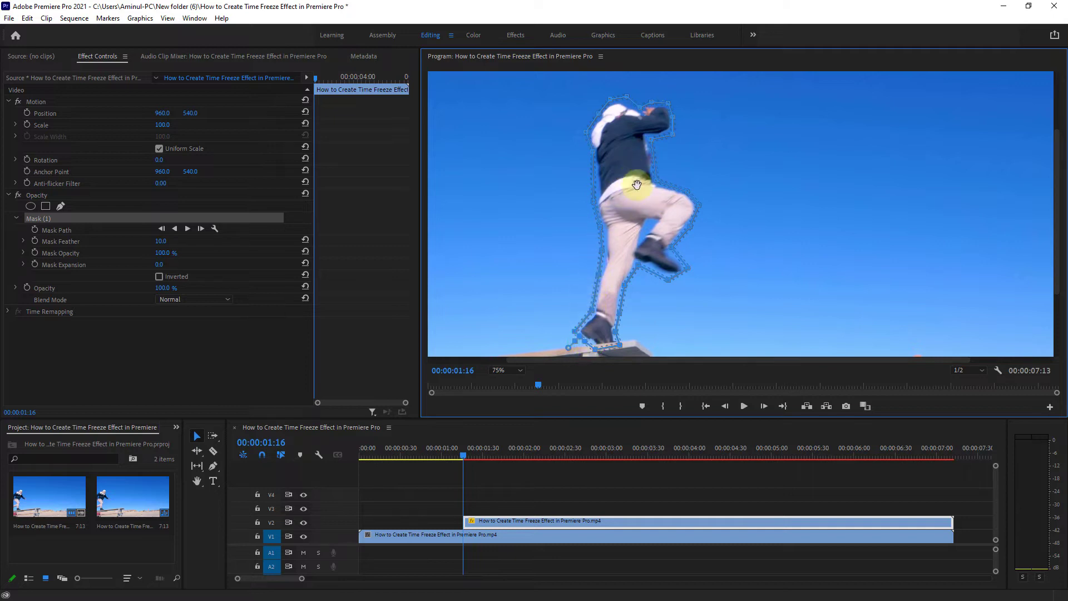
Check the V2 cutout by briefly hiding track V1, and view the composite at 00:00:01:54 with the preview set to Fit.
left_click(303, 537)
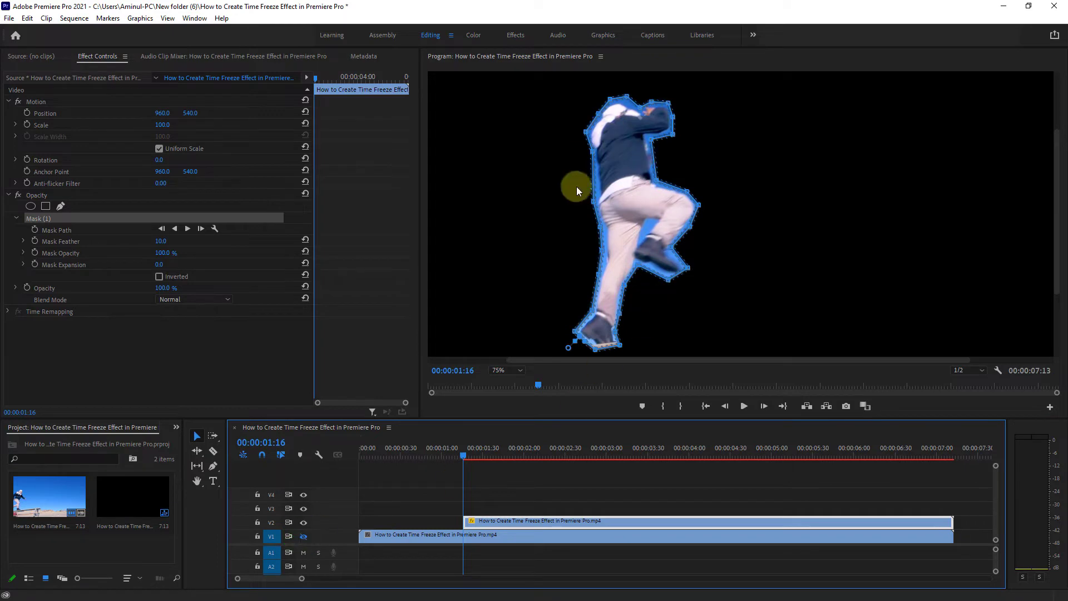
left_click(303, 537)
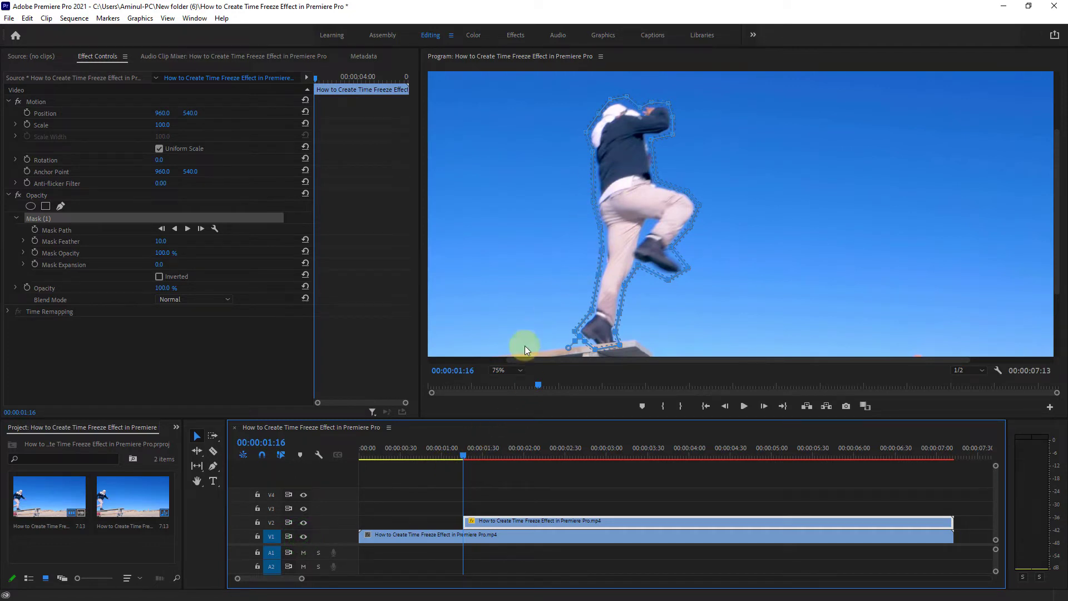
left_click_drag(462, 455, 516, 456)
left_click(502, 371)
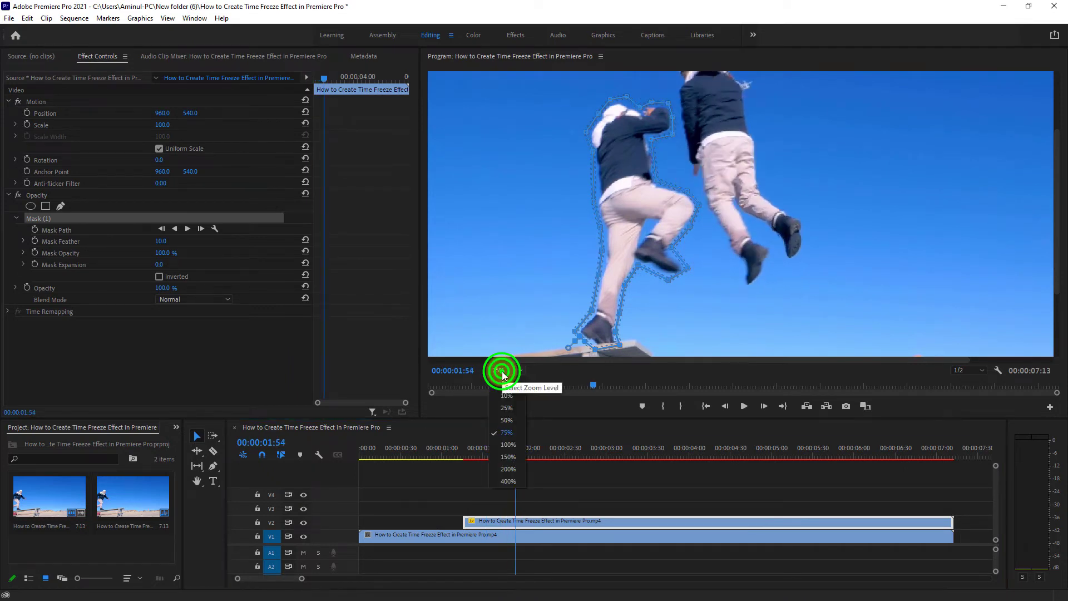
left_click(506, 383)
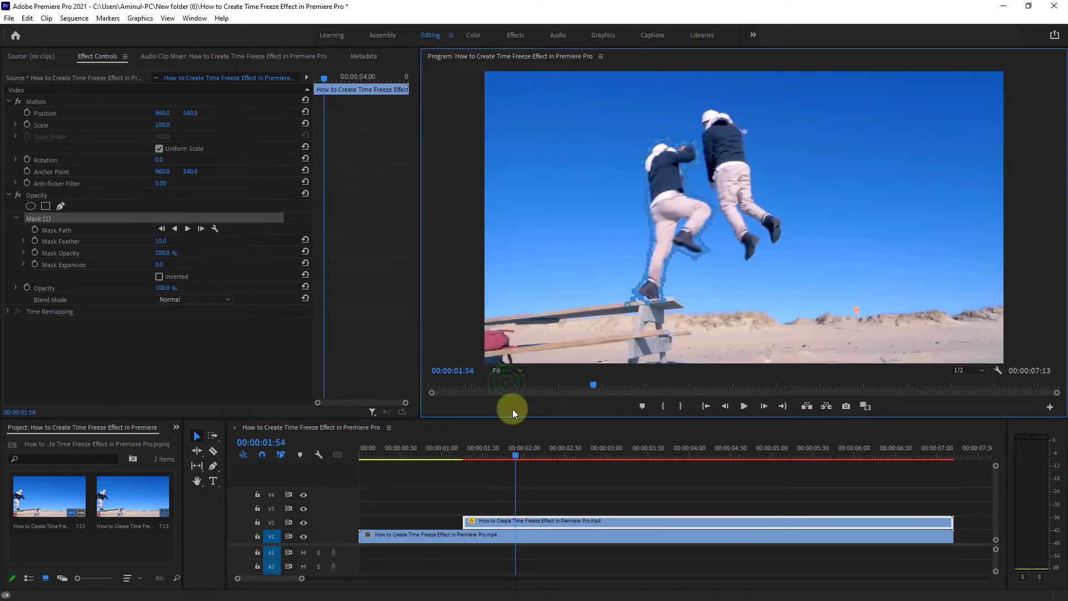
Place the playhead at 00:00:02:09, with the man in mid-air, and duplicate the V1 clip onto track V3.
left_click_drag(513, 455, 534, 455)
left_click(536, 538)
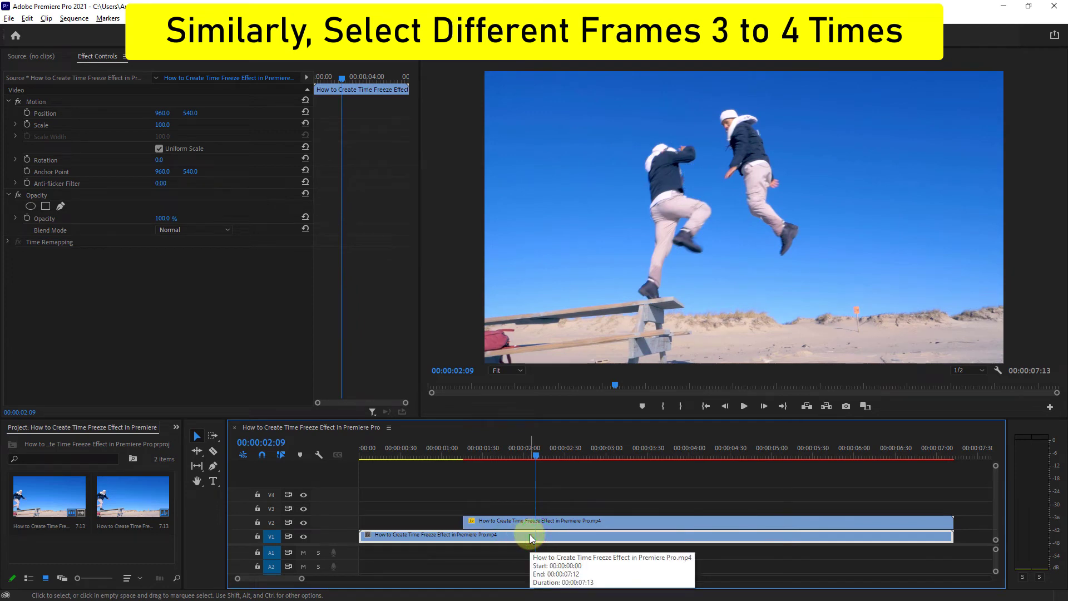
left_click_drag(531, 536, 528, 509)
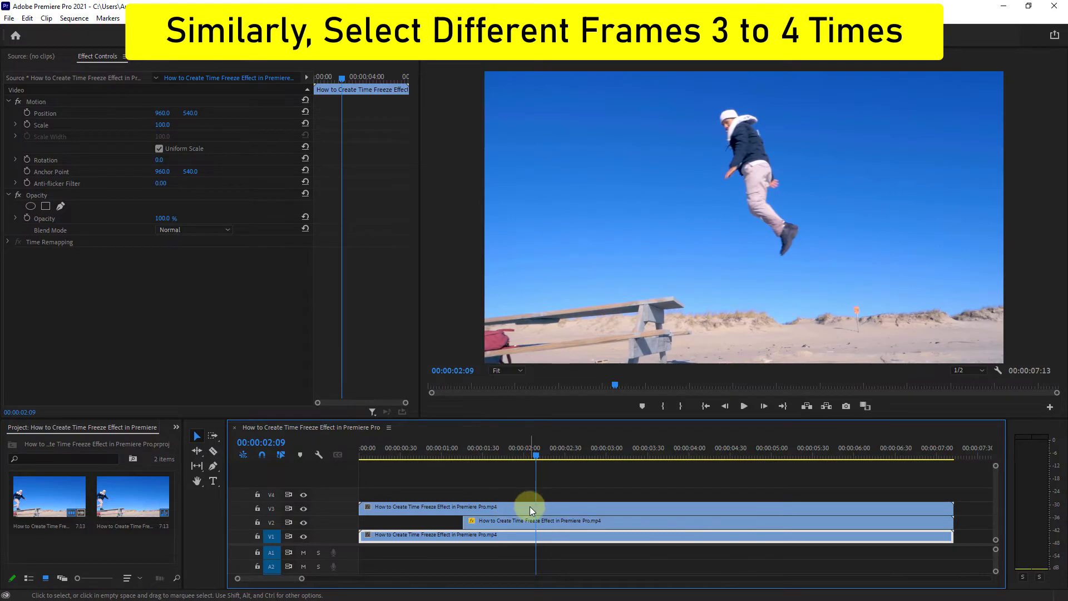
Add a frame hold to the V3 copy at 00:00:02:09 and delete the segment before it.
left_click(529, 507)
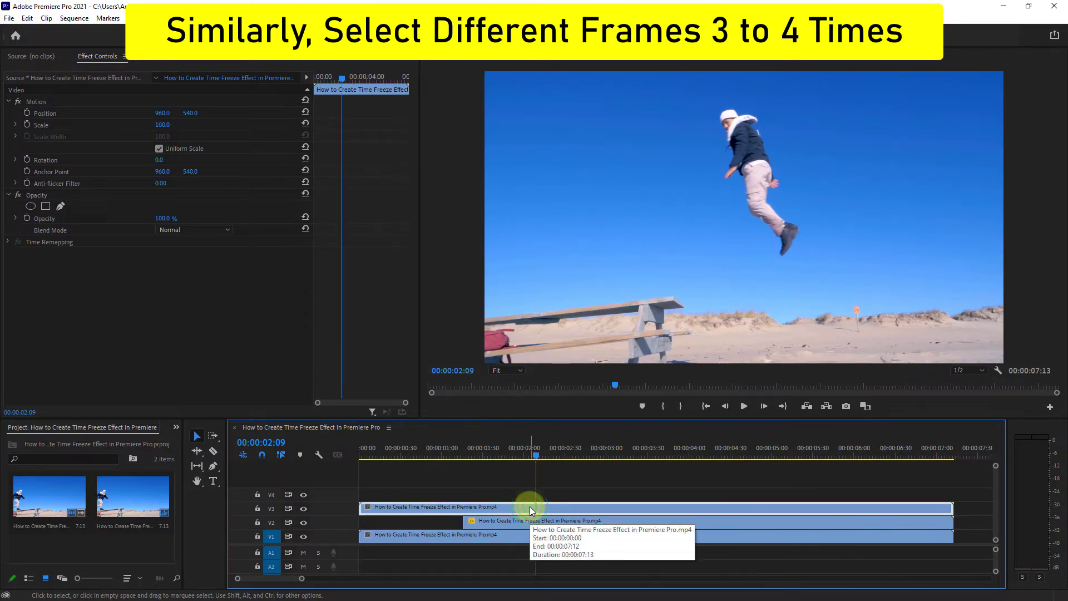
right_click(530, 506)
left_click(572, 424)
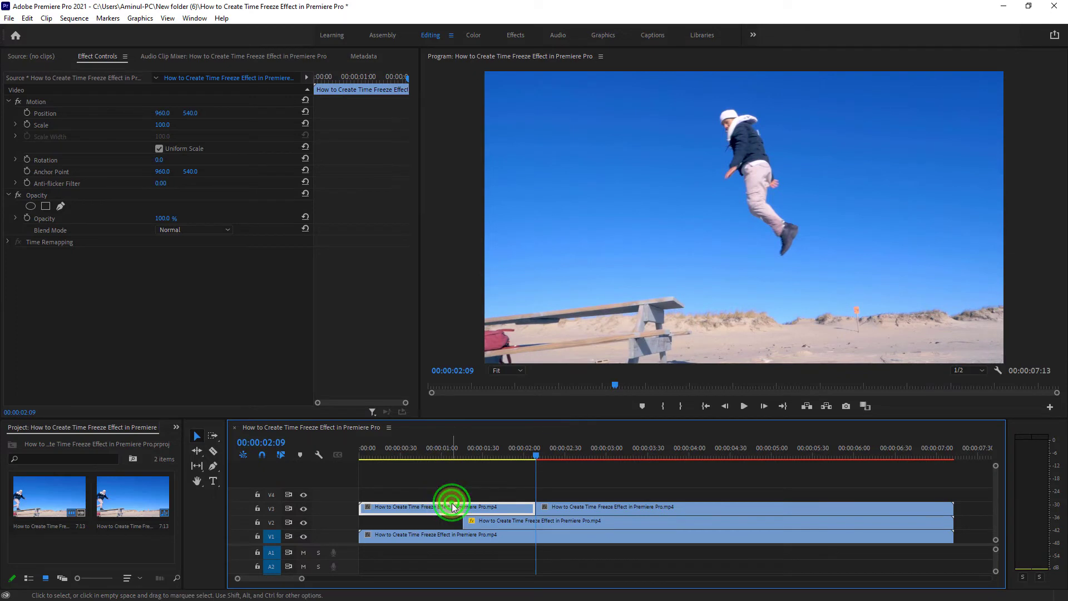
key("Delete")
Draw a closed freeform opacity mask tightly around the jumping man on the frozen V3 clip.
left_click(584, 507)
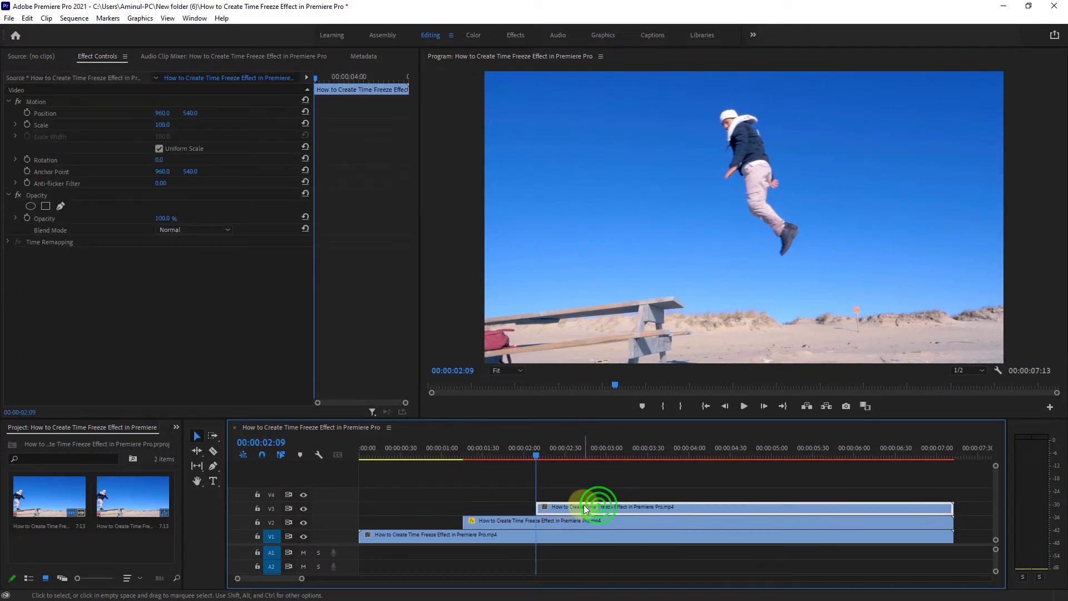
left_click(506, 371)
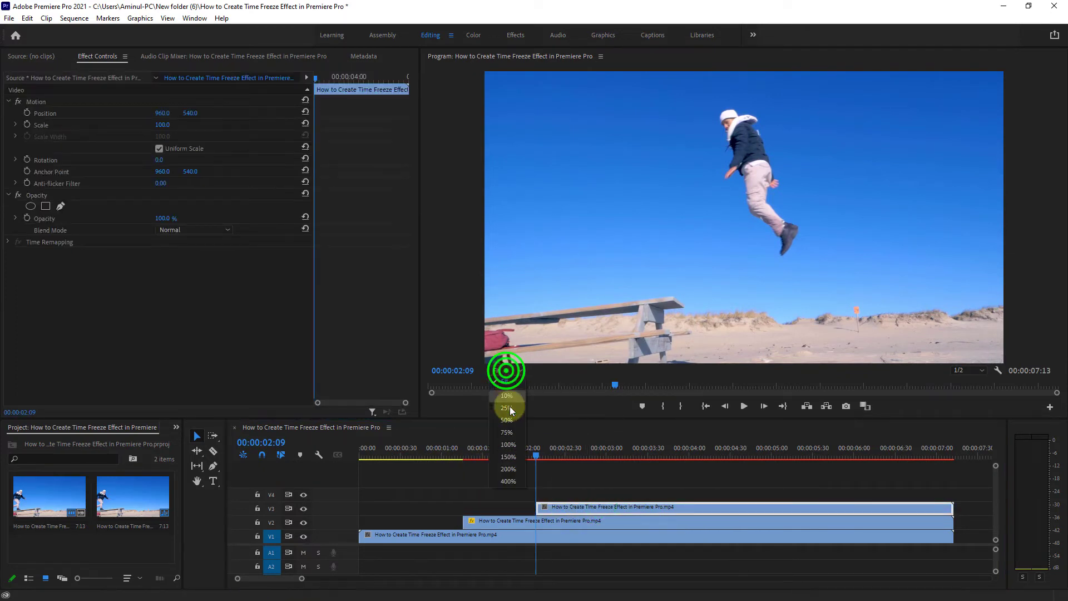
left_click(507, 432)
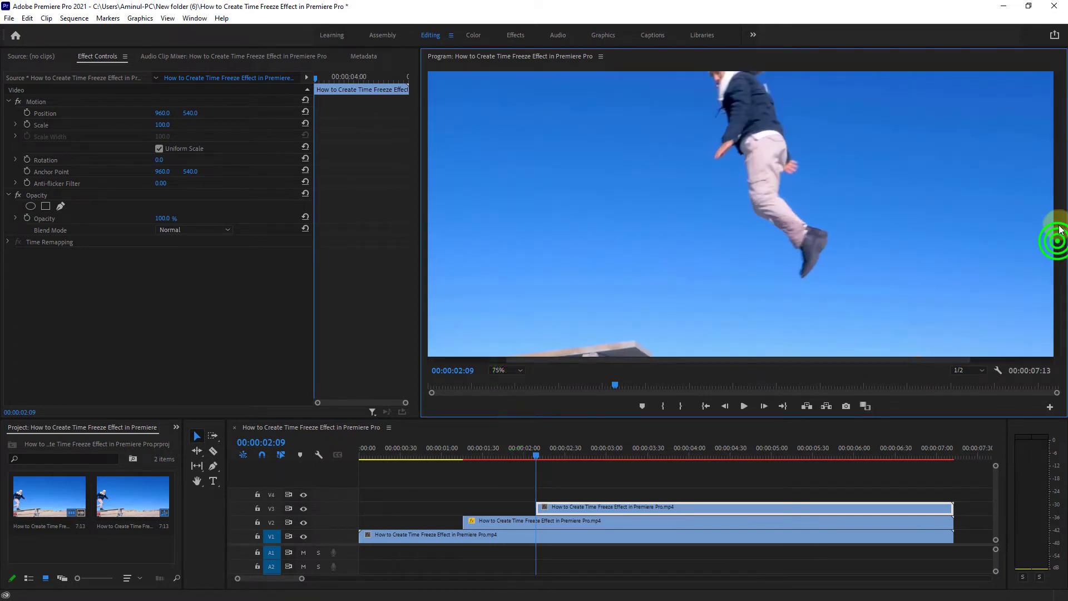
left_click_drag(1058, 241, 1057, 212)
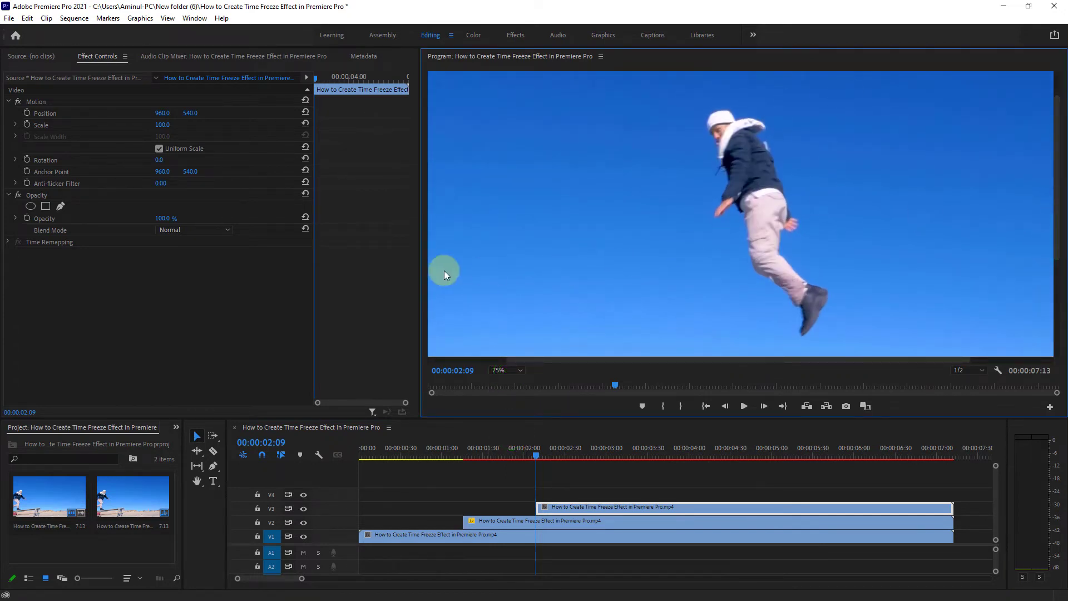
left_click(61, 205)
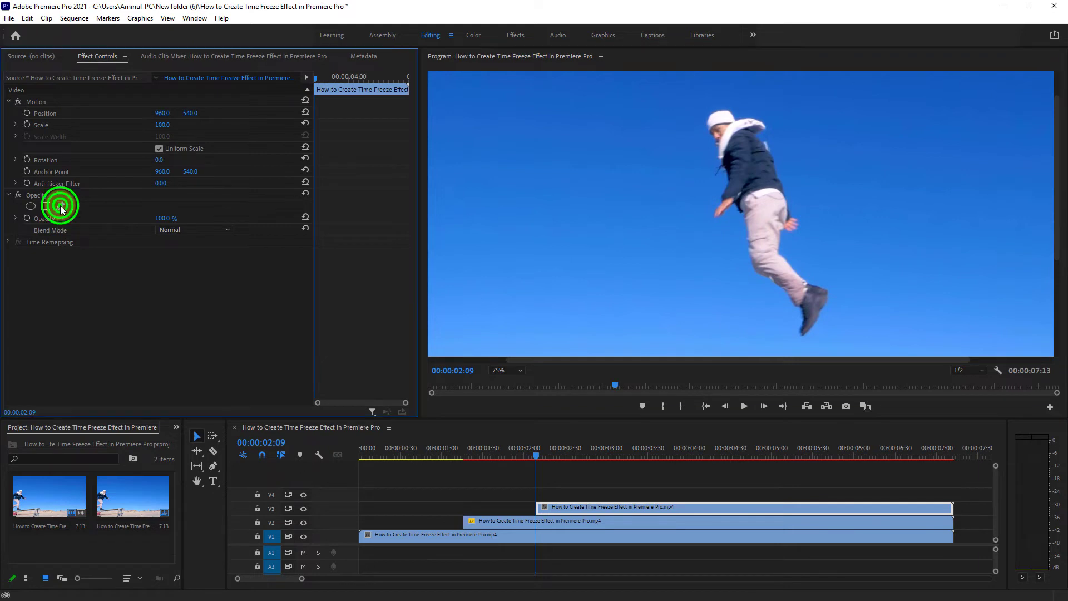
left_click(796, 332)
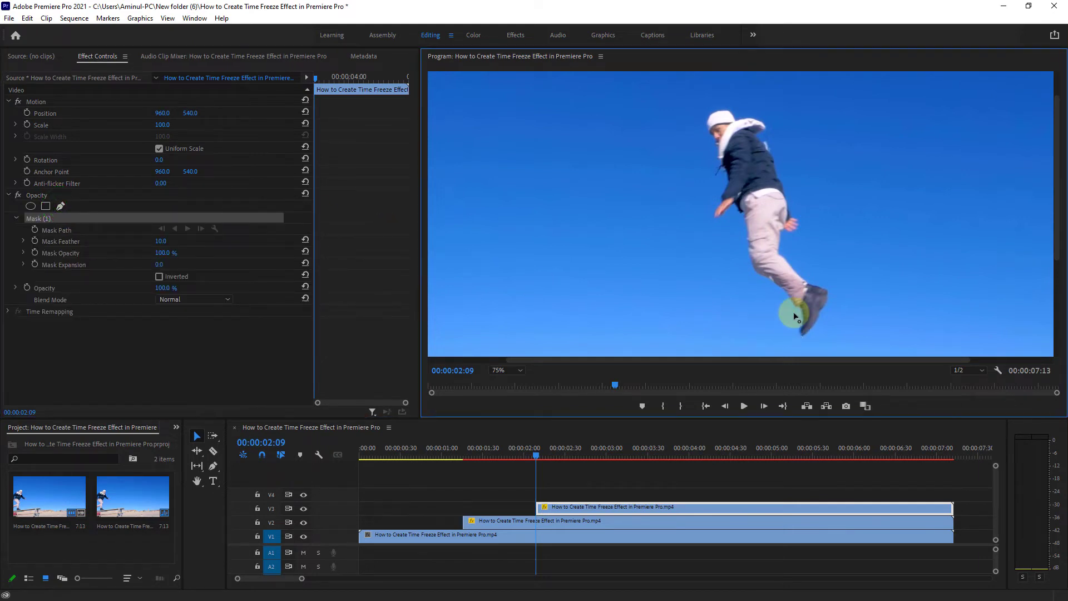
left_click(797, 308)
left_click(749, 270)
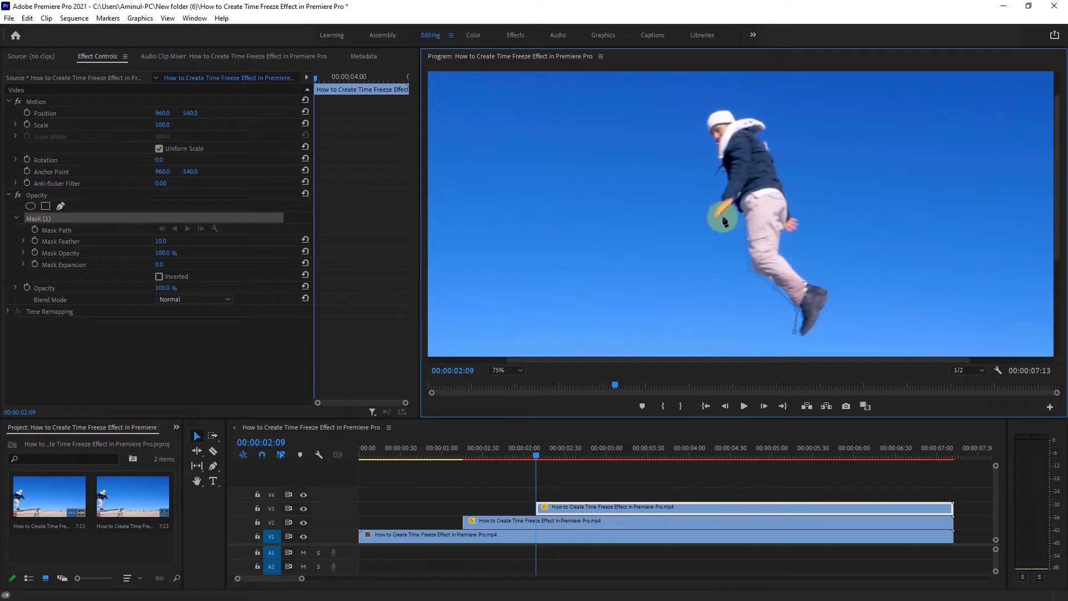
left_click(719, 220)
left_click(706, 213)
left_click(718, 199)
left_click(724, 178)
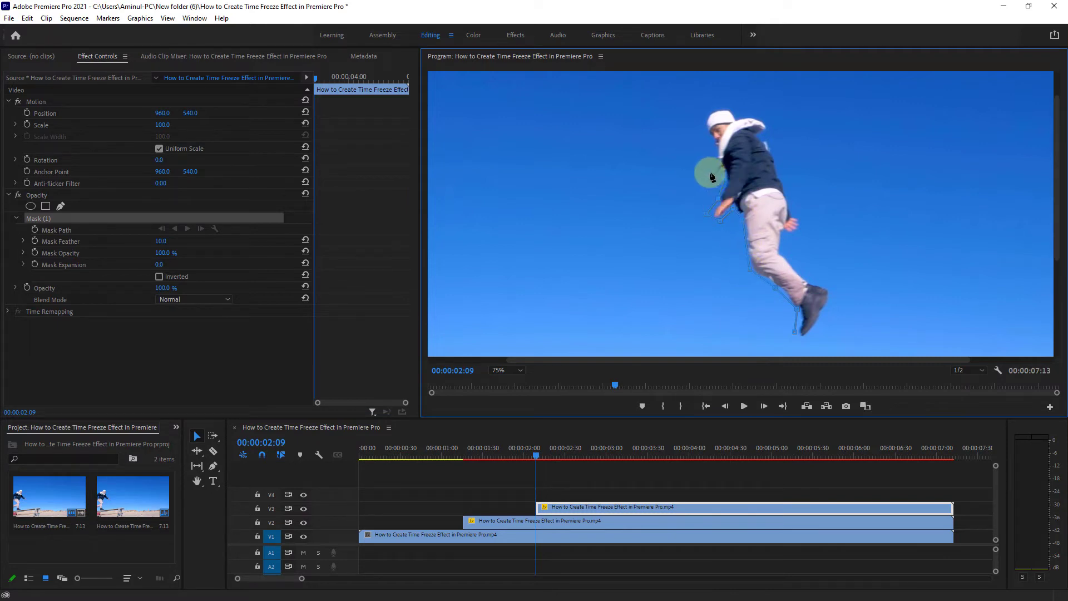
left_click(707, 172)
left_click(715, 146)
left_click(702, 127)
left_click(699, 113)
left_click(722, 100)
left_click(741, 114)
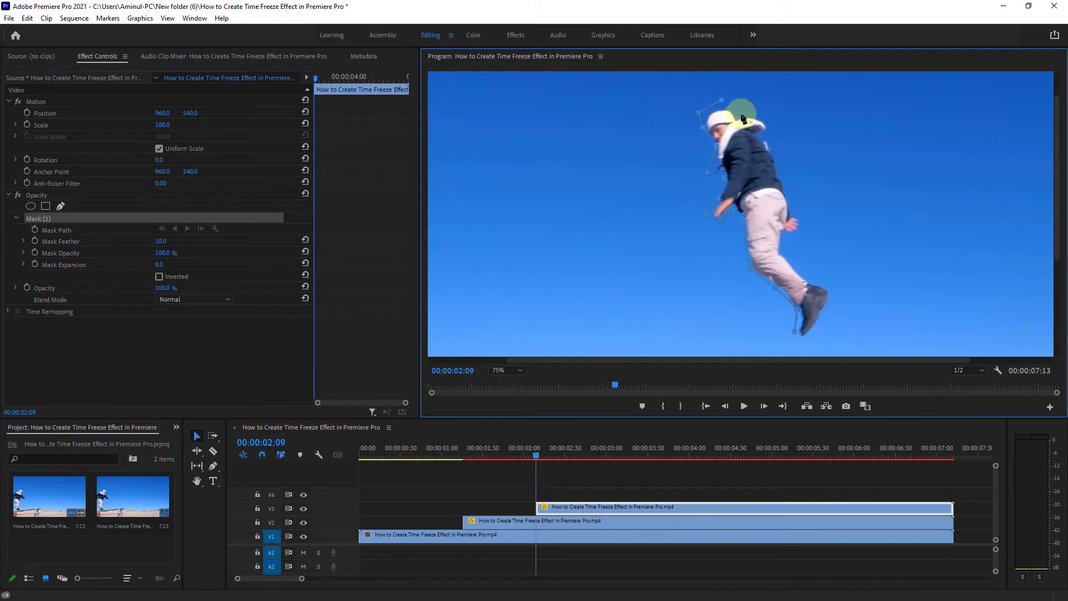
left_click(763, 114)
left_click(782, 171)
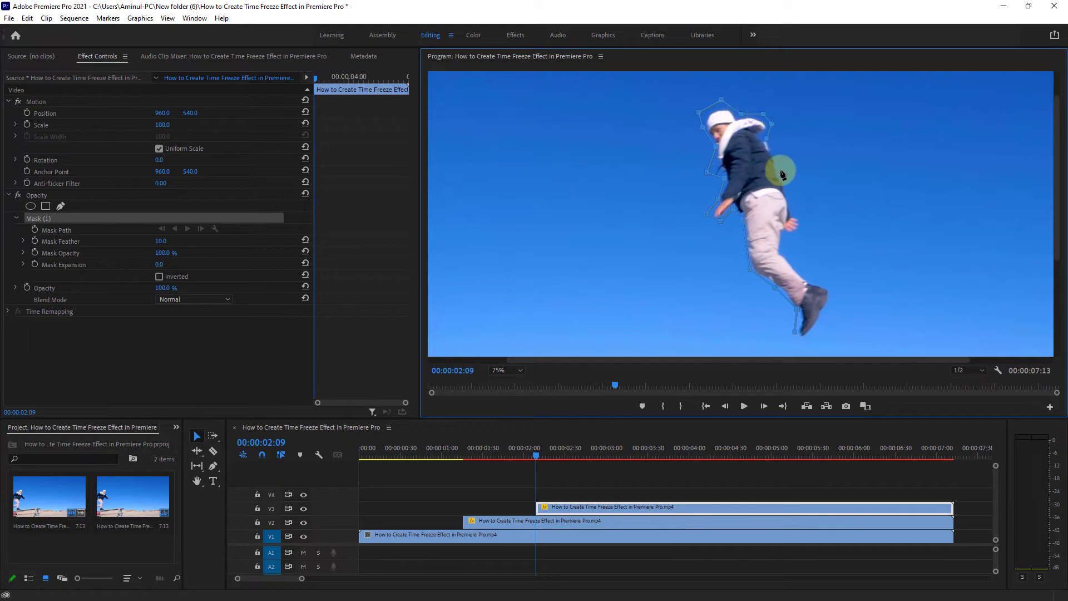
left_click(803, 223)
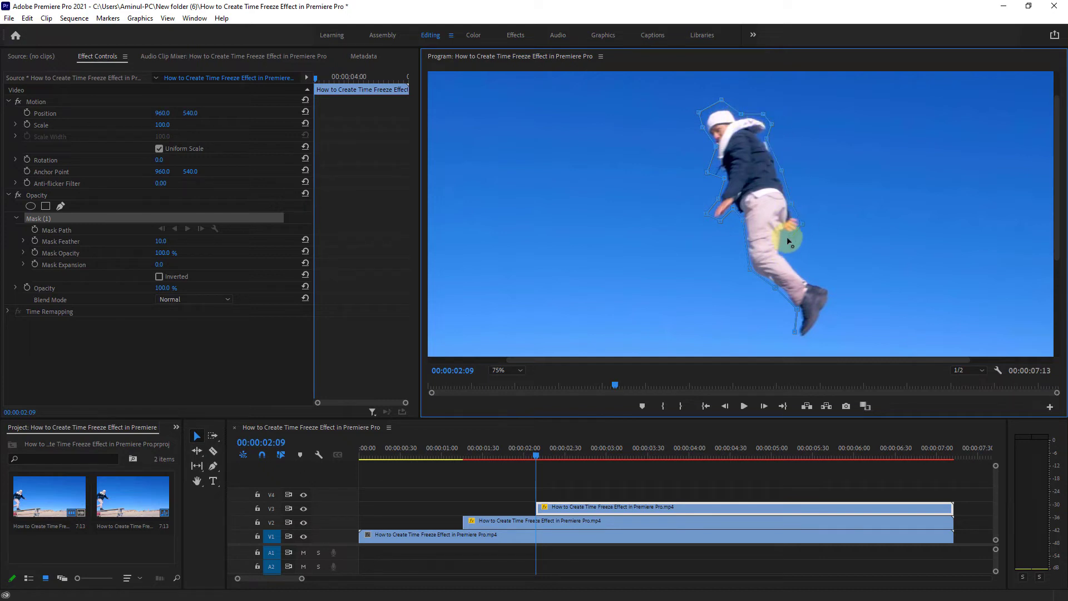
left_click(808, 275)
left_click(834, 301)
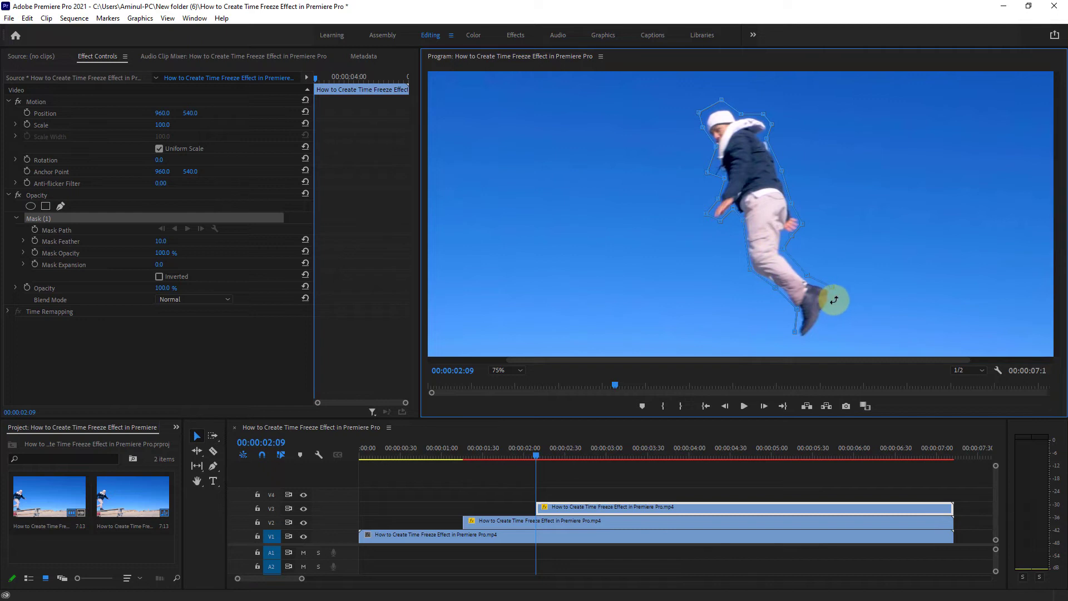
left_click_drag(834, 301, 843, 289)
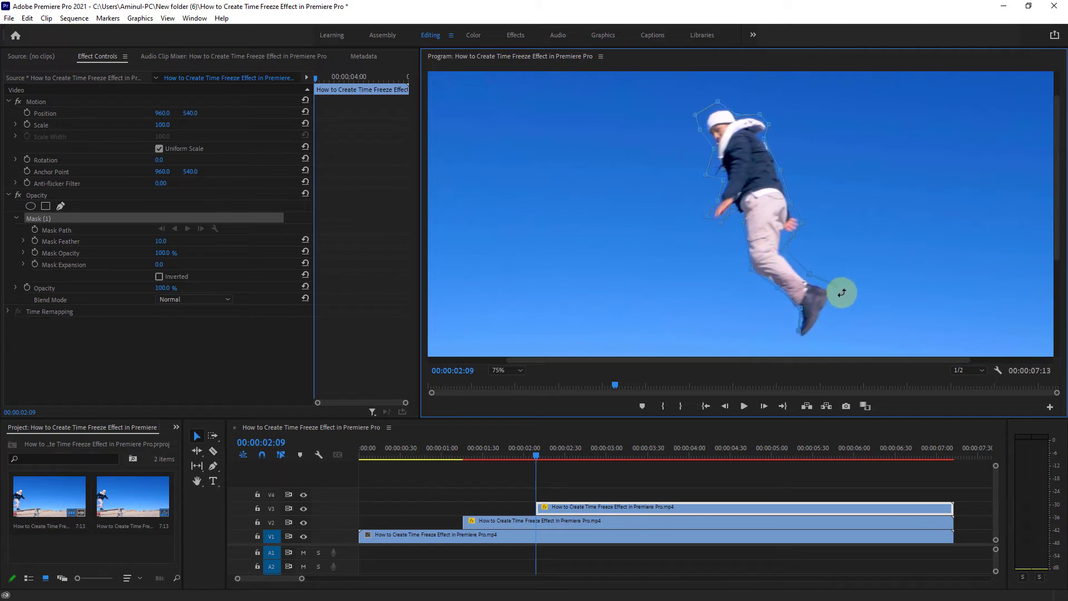
left_click(836, 301)
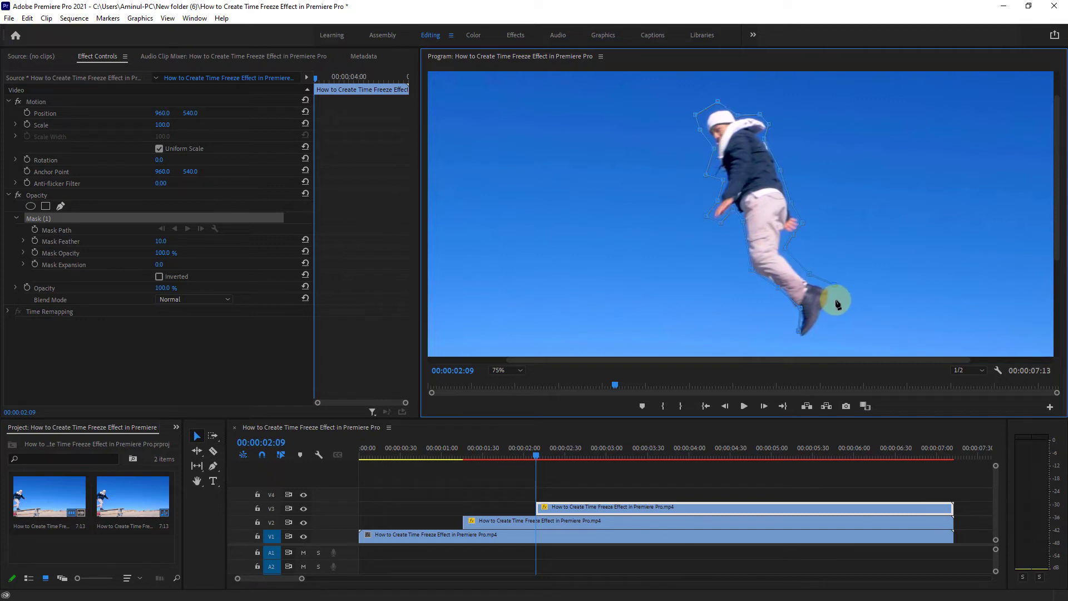
left_click(819, 327)
left_click(801, 346)
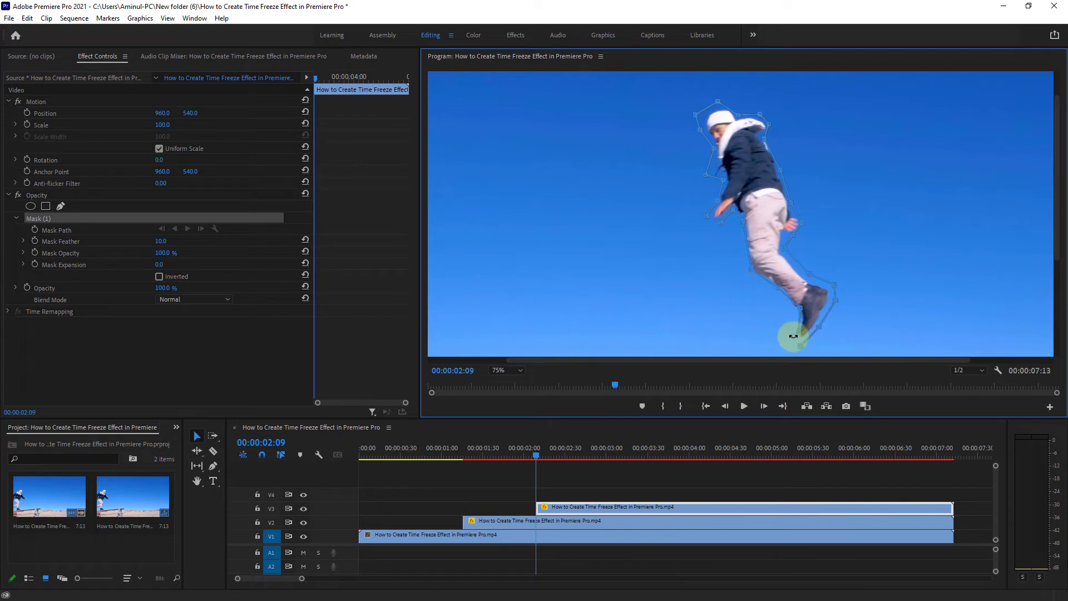
left_click(793, 336)
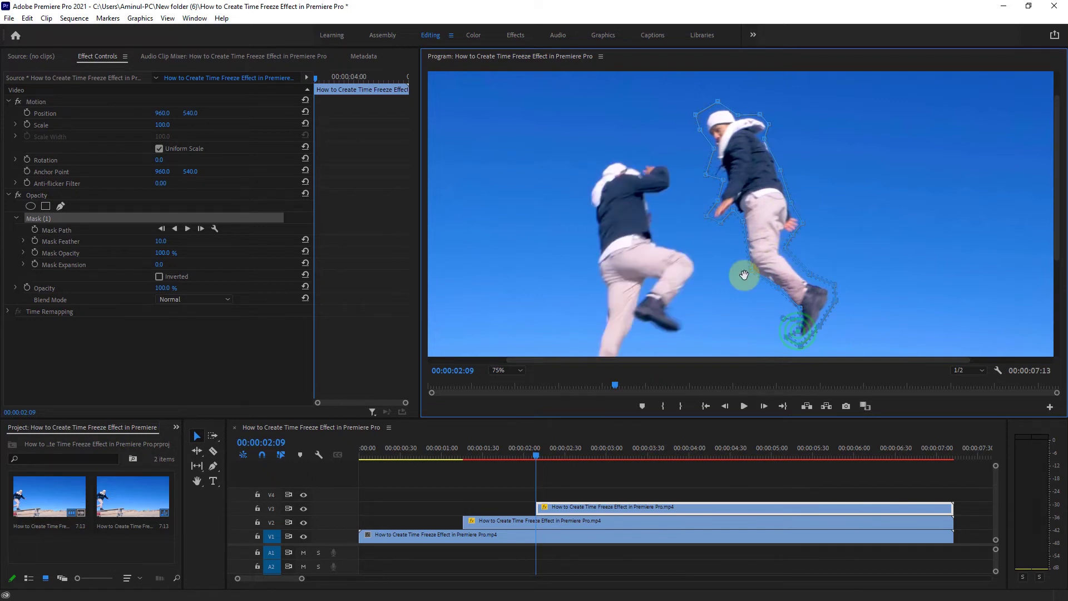
Place the playhead at 00:00:02:51 and duplicate the V1 clip onto track V4.
left_click(500, 370)
left_click(506, 382)
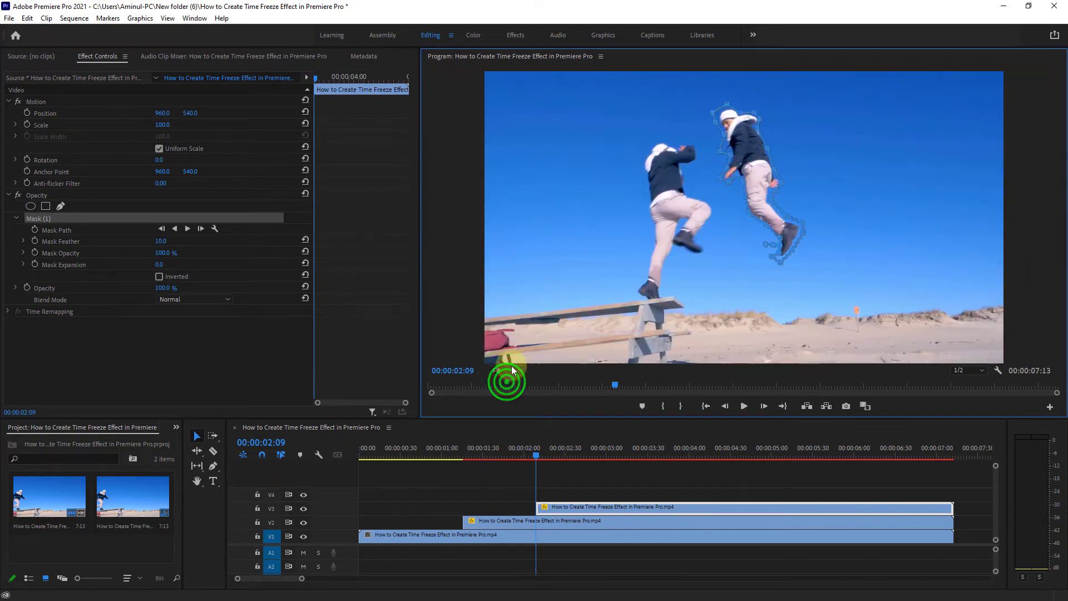
left_click_drag(535, 453, 594, 445)
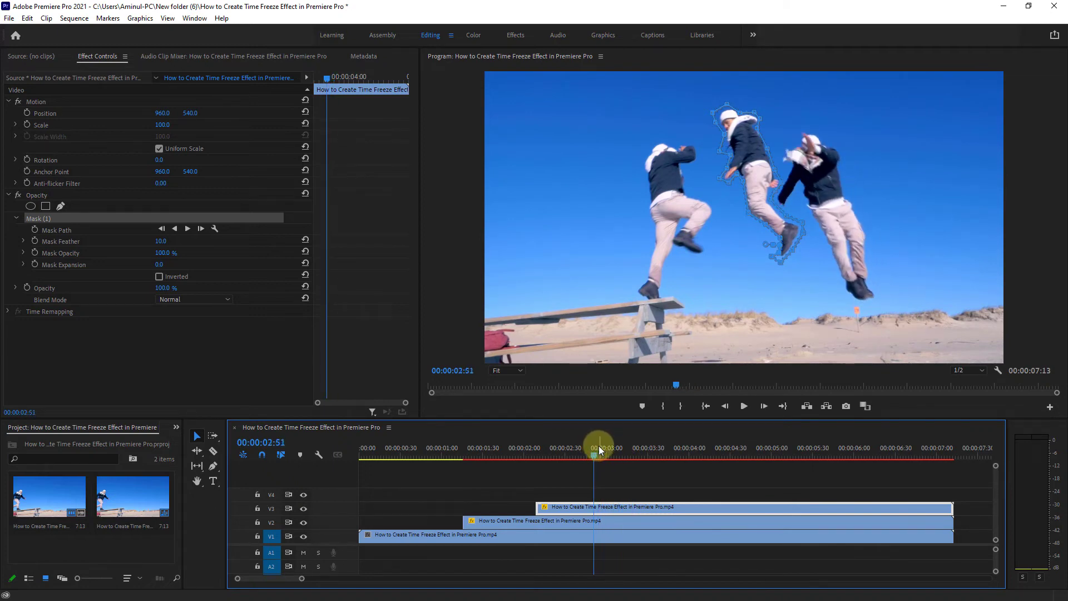
left_click_drag(581, 534, 578, 494)
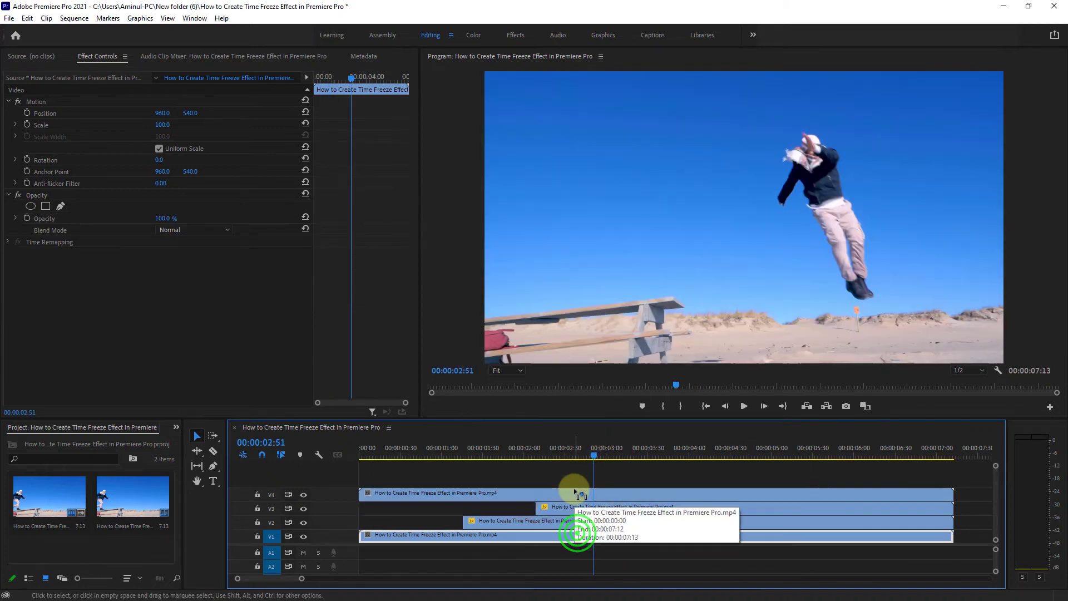
Add a frame hold to the V4 copy at 00:00:02:51 and delete the segment before it.
left_click(577, 495)
right_click(578, 498)
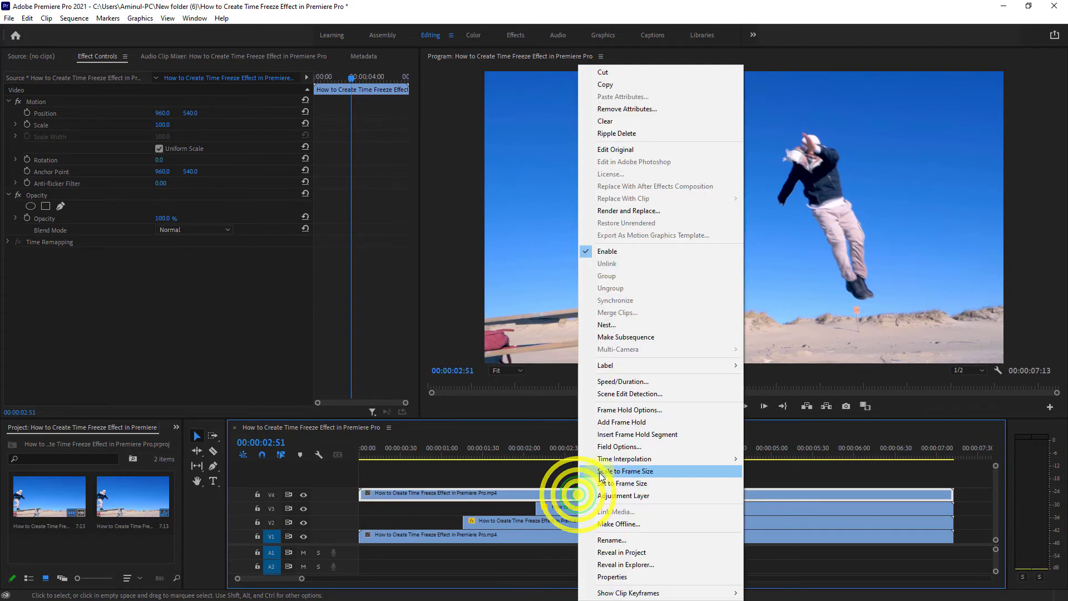
left_click(620, 424)
left_click(520, 492)
key("Delete")
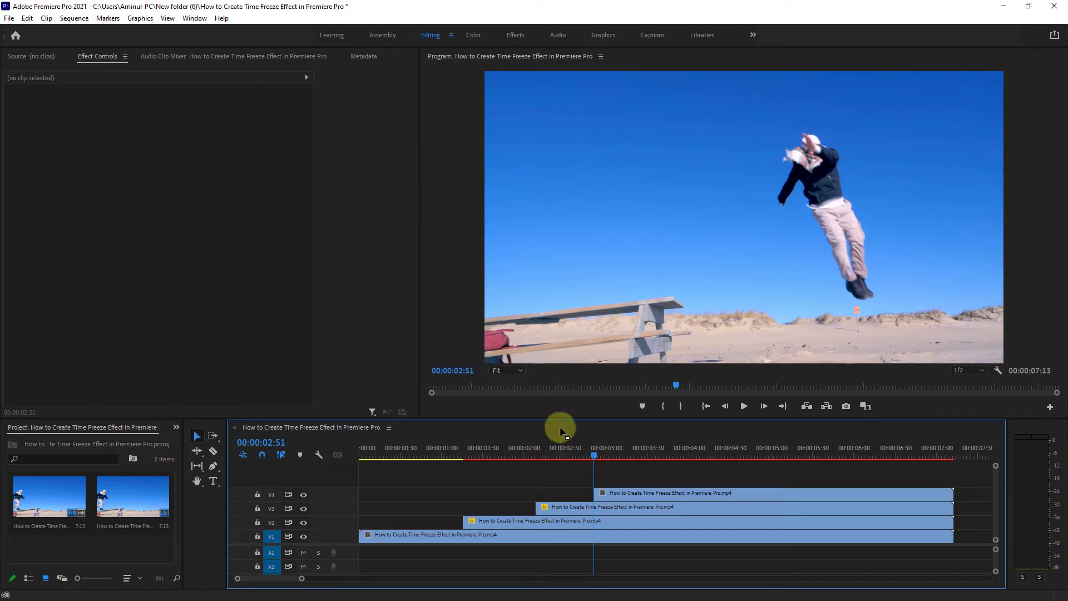
Draw a closed freeform opacity mask tightly around the descending man on the frozen V4 clip.
left_click(636, 495)
left_click(512, 370)
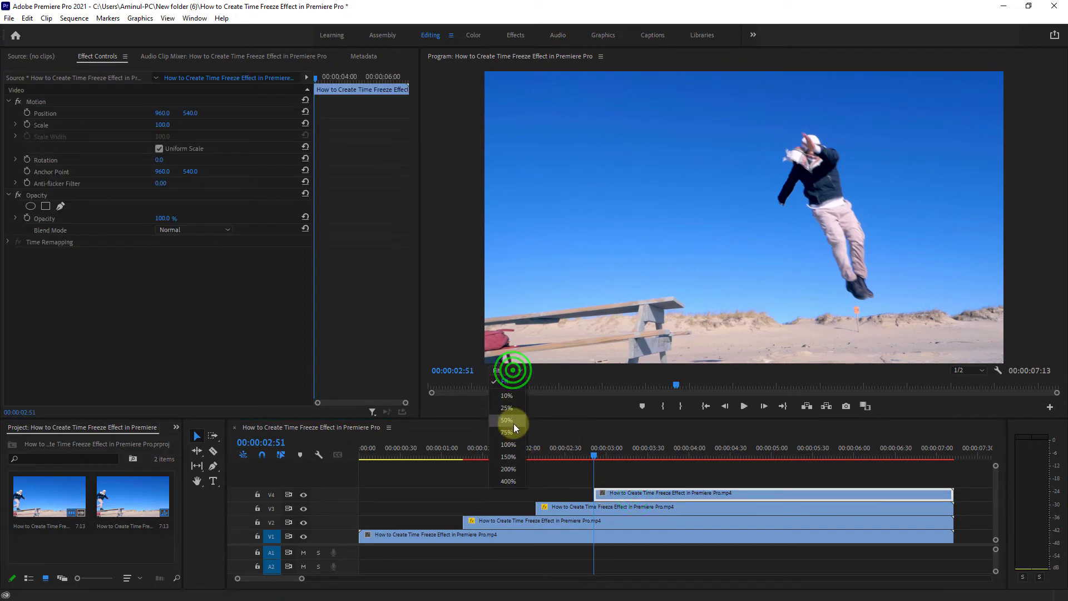
left_click(512, 431)
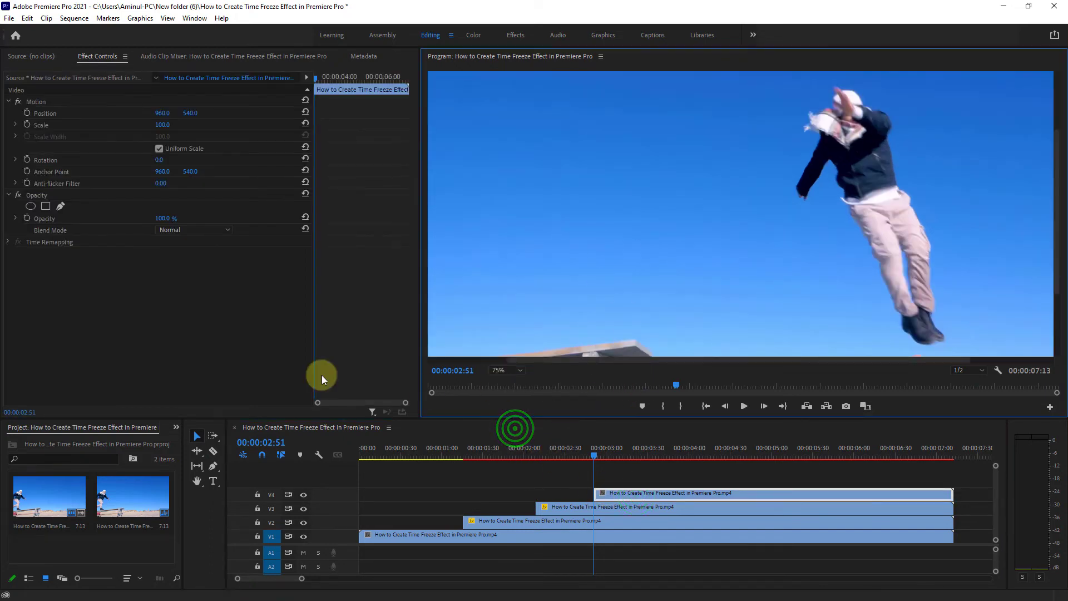
left_click(60, 206)
left_click(830, 165)
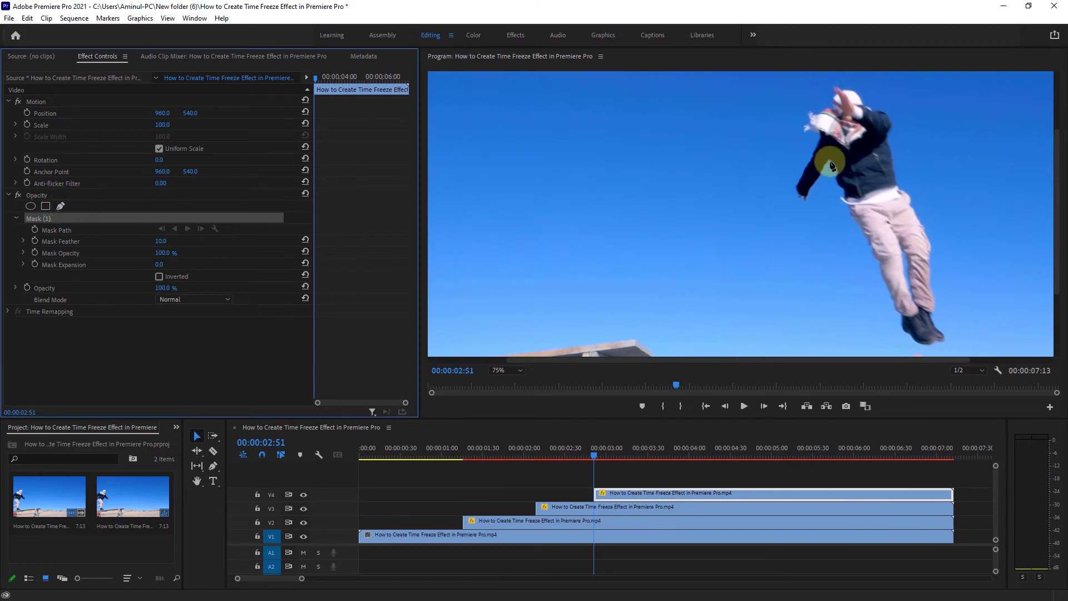
left_click(829, 162)
left_click(819, 182)
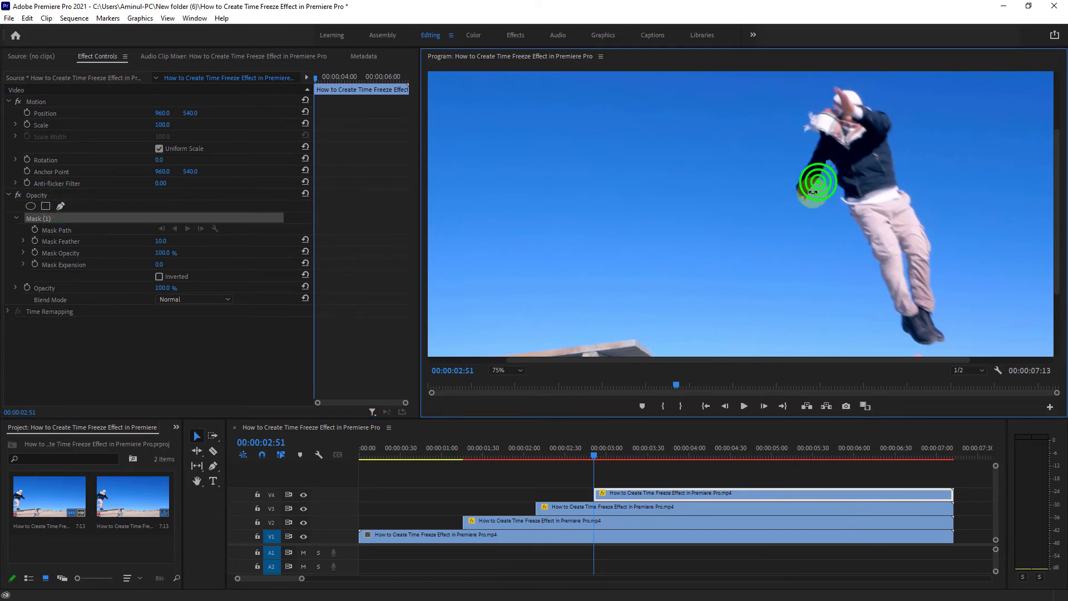
left_click(811, 198)
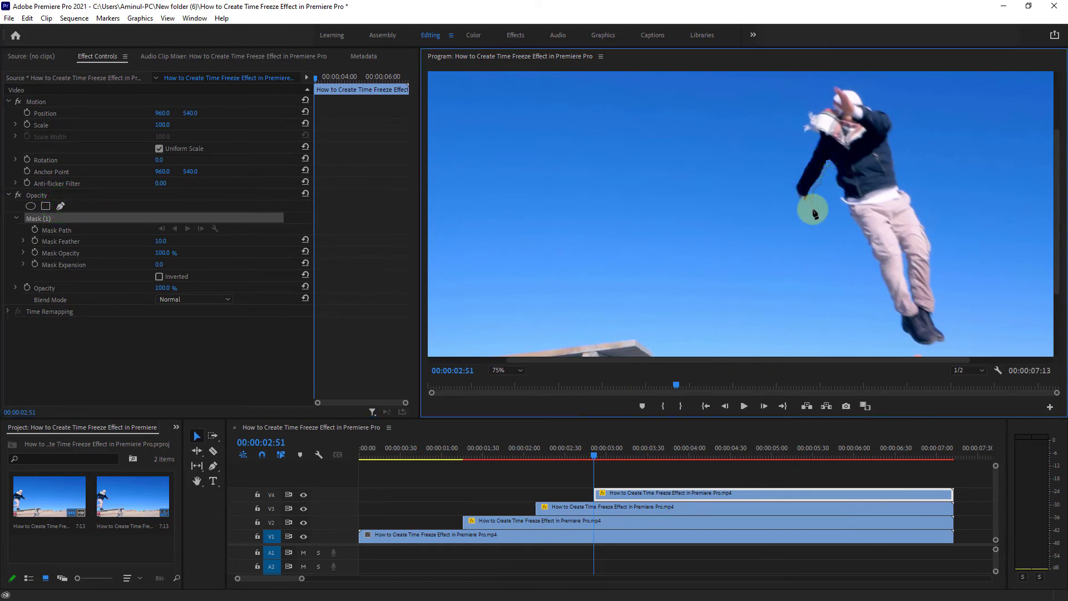
left_click(813, 212)
left_click(798, 220)
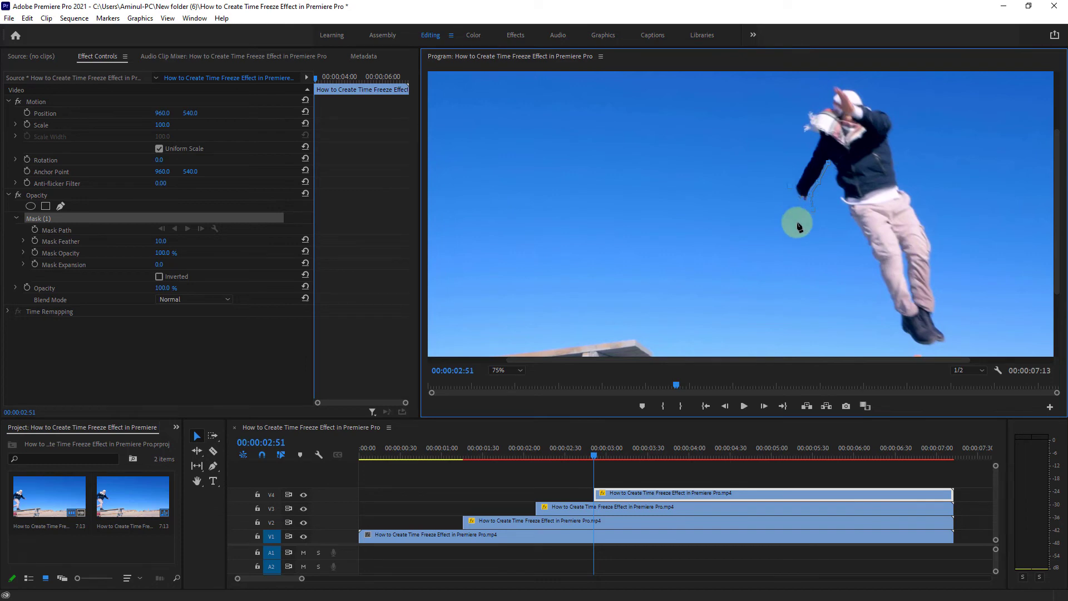
left_click(805, 159)
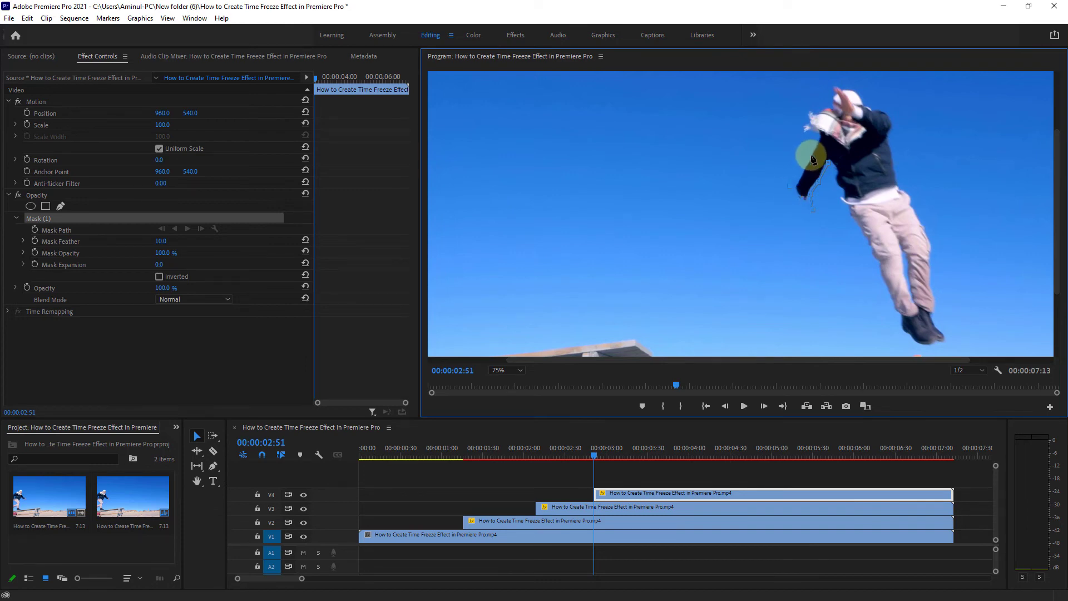
left_click(811, 155)
left_click(818, 137)
left_click(799, 132)
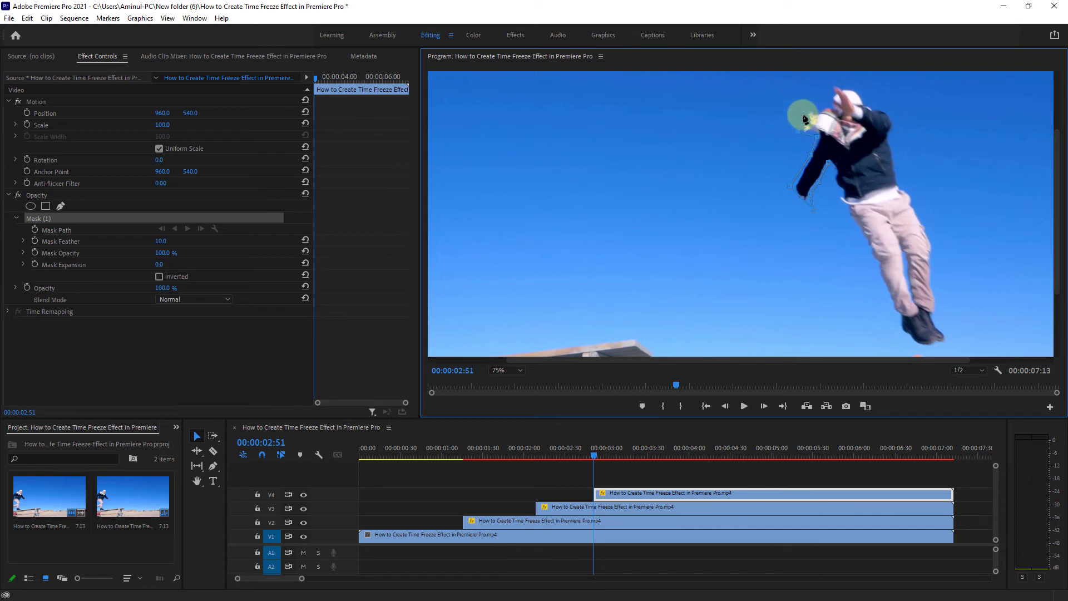
left_click(804, 108)
left_click(829, 82)
left_click(857, 80)
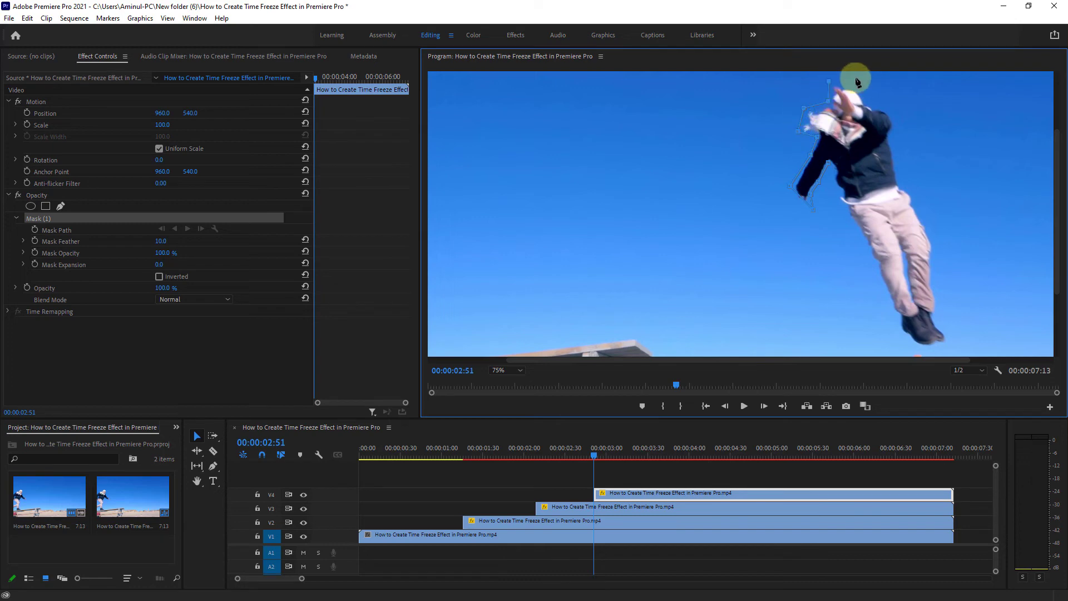
left_click(850, 82)
left_click(882, 106)
left_click(895, 119)
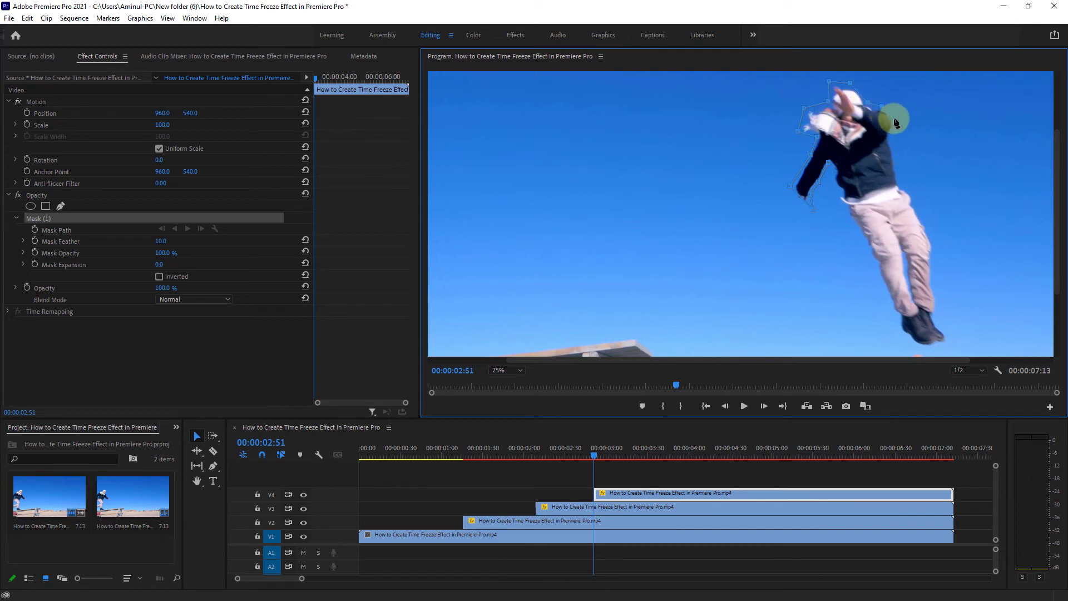
left_click(891, 136)
left_click(902, 186)
left_click(928, 224)
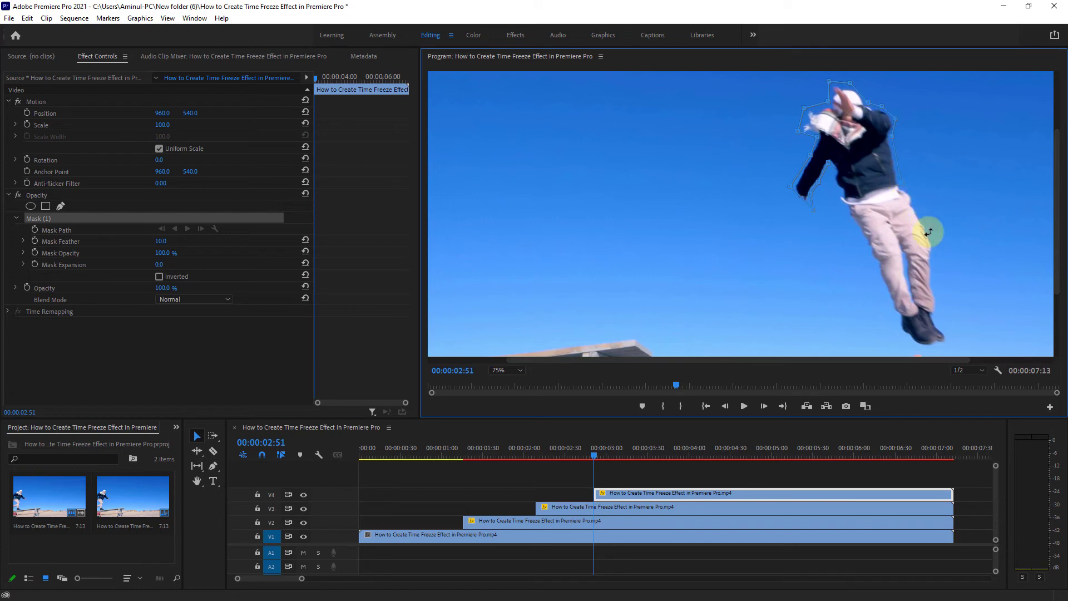
left_click(934, 250)
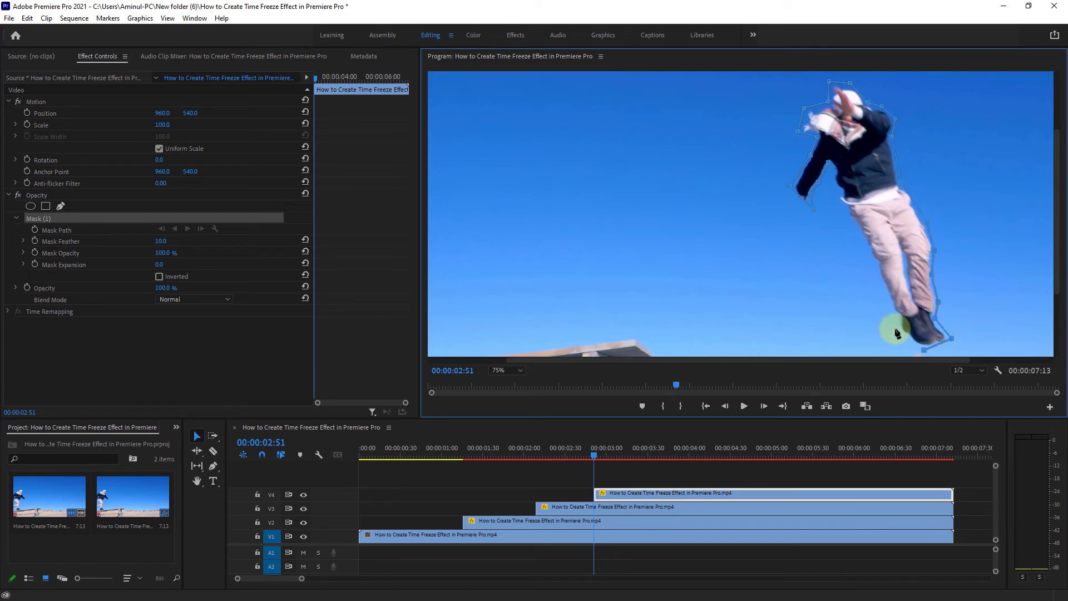
left_click(847, 222)
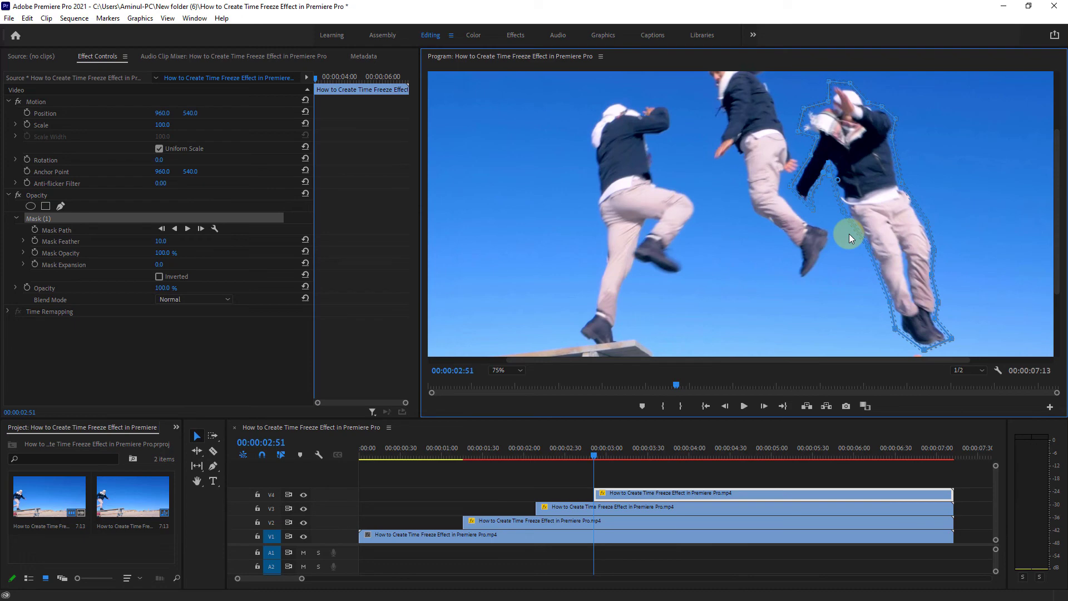
Play the sequence from 00:00:00:24 in the fitted preview to check the three frozen figures against the moving man.
left_click(500, 369)
left_click(503, 377)
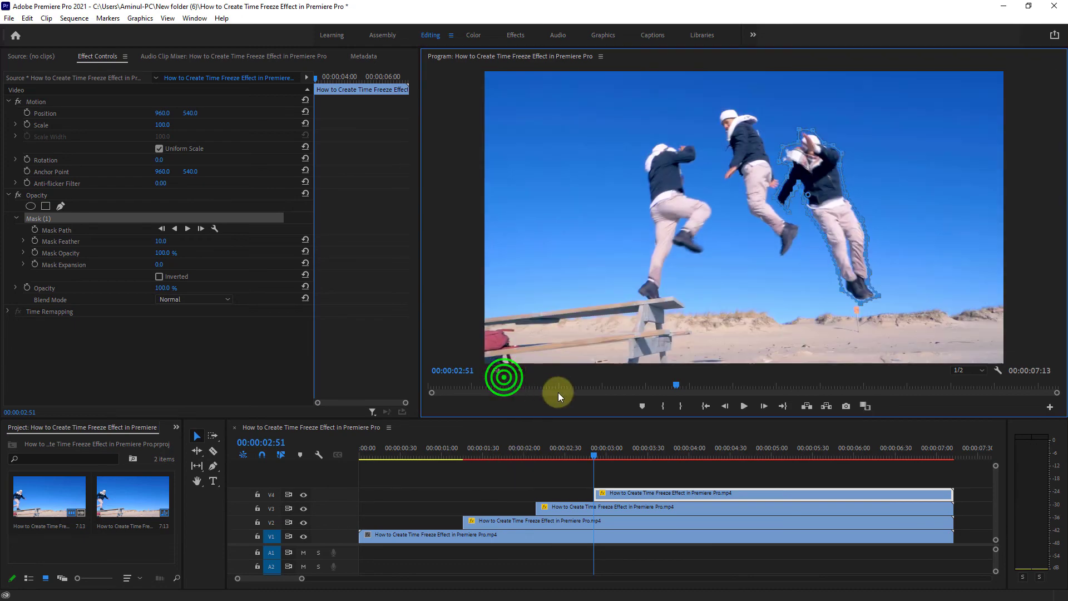
left_click(593, 455)
key("space")
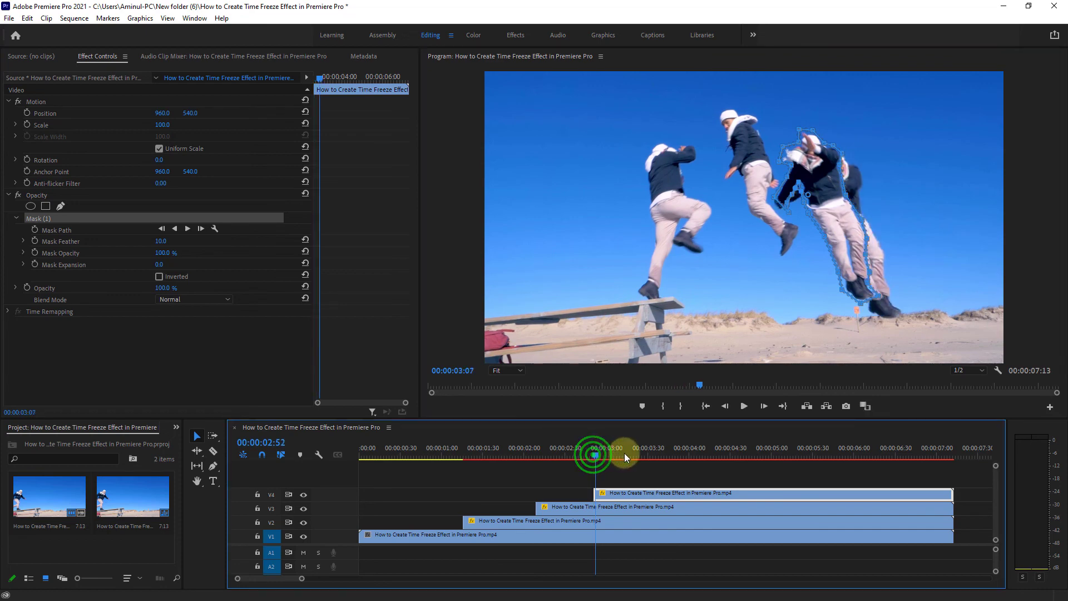
left_click_drag(629, 452, 392, 458)
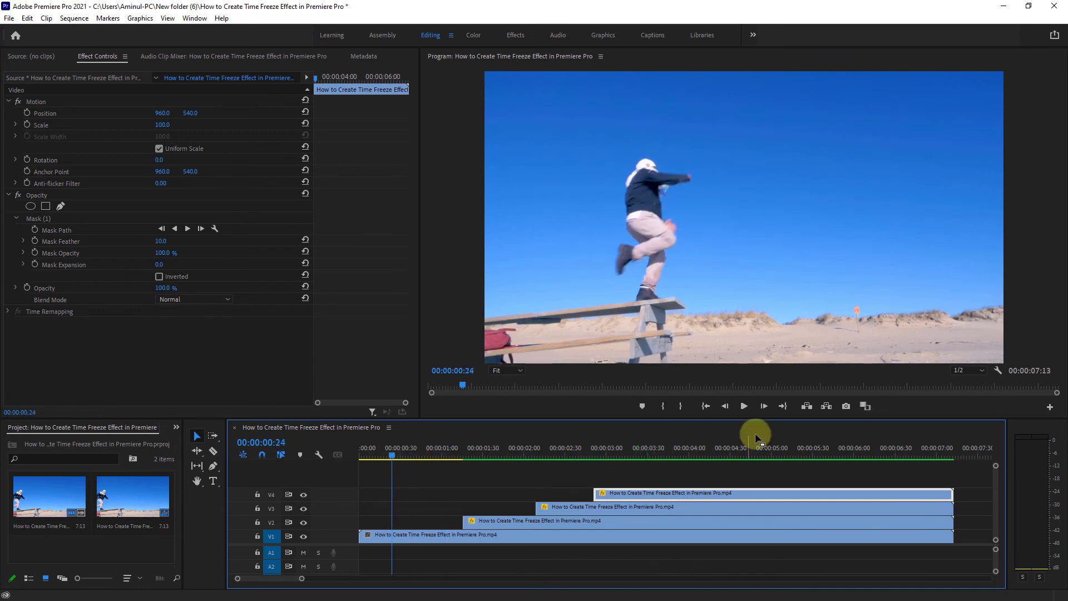
left_click(744, 407)
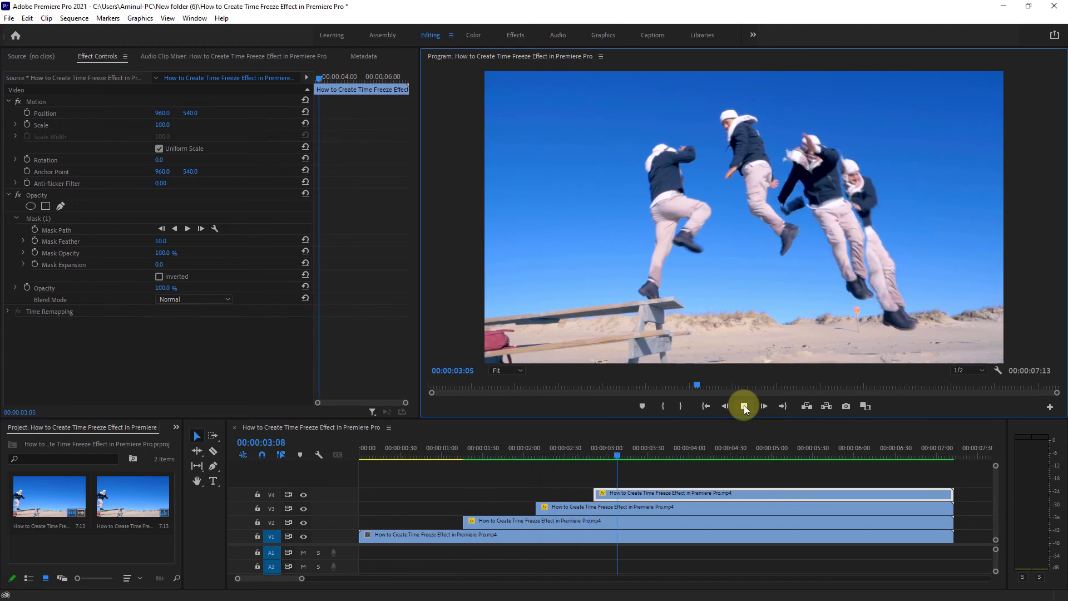
left_click(744, 406)
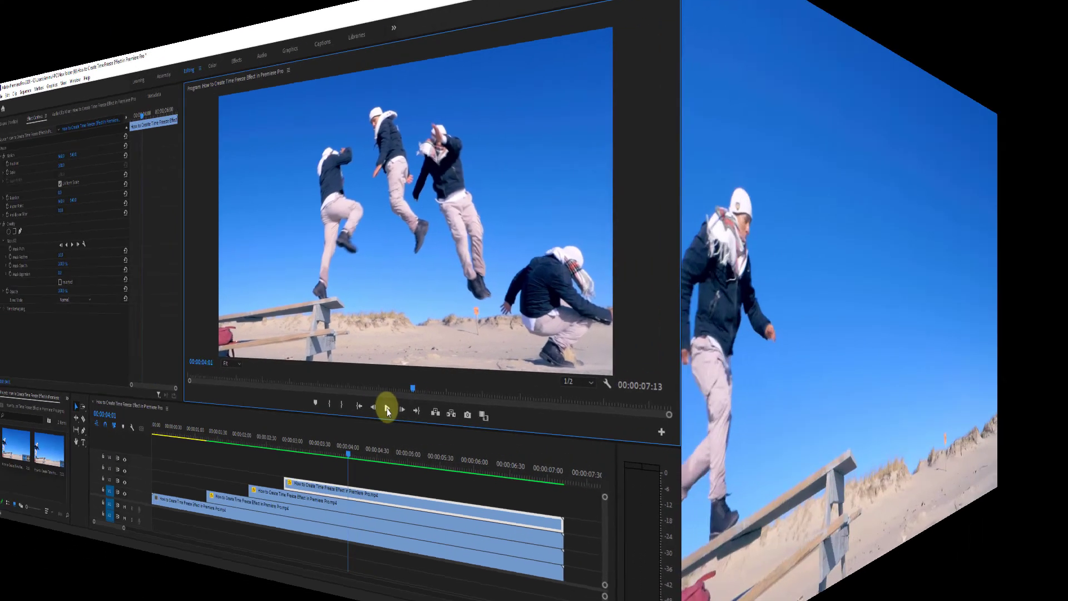